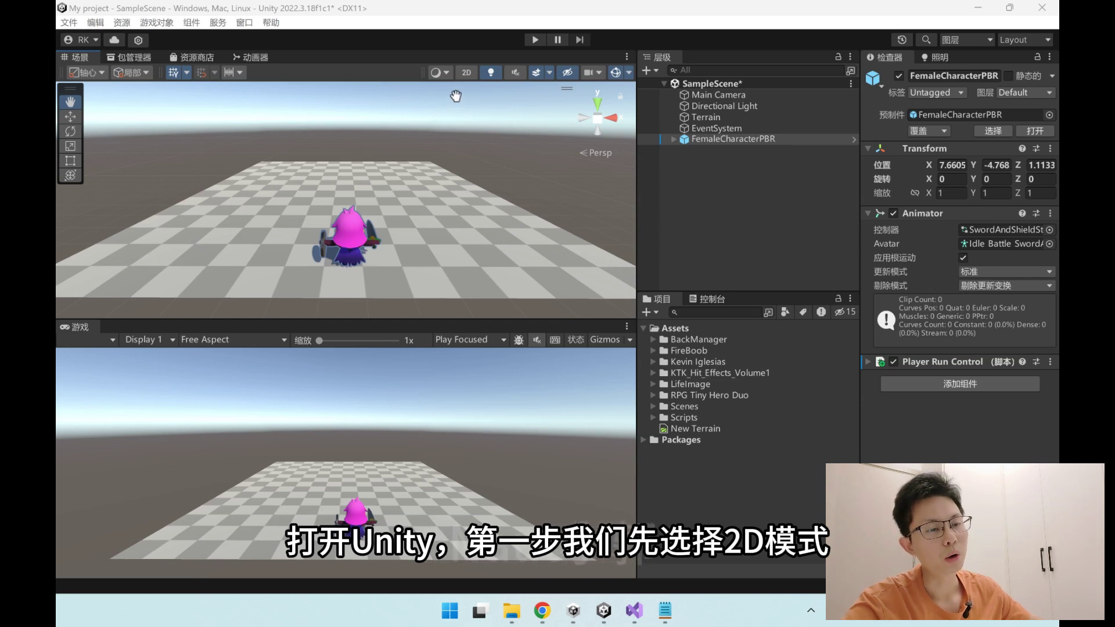
Switch the scene to 2D view and inspect the LifeBack and LifeHP images in LifeImage
click(465, 76)
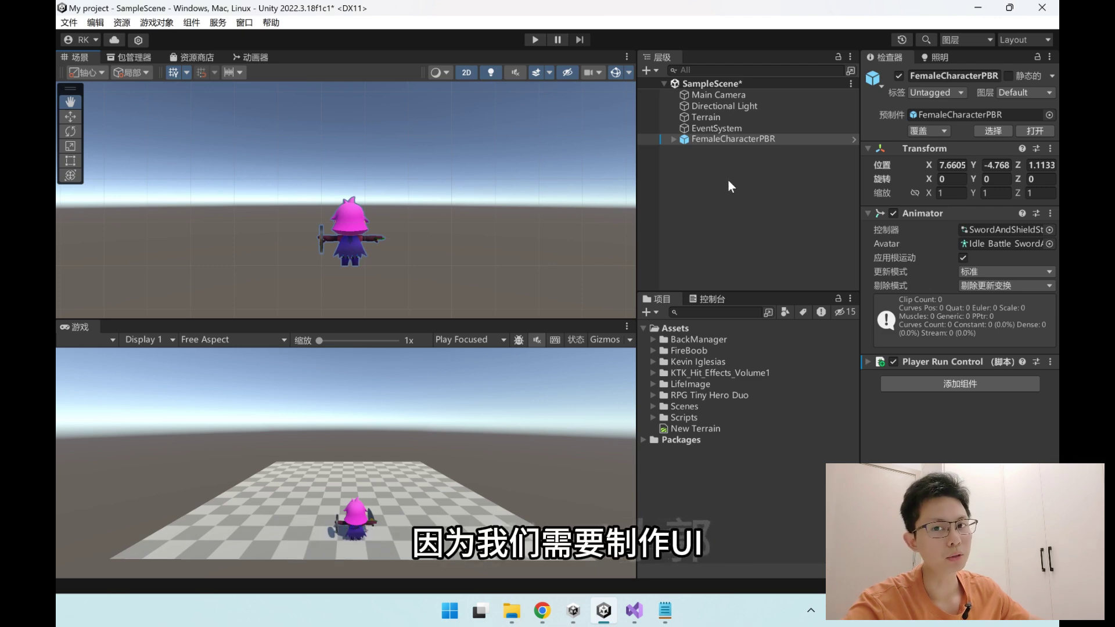
click(653, 384)
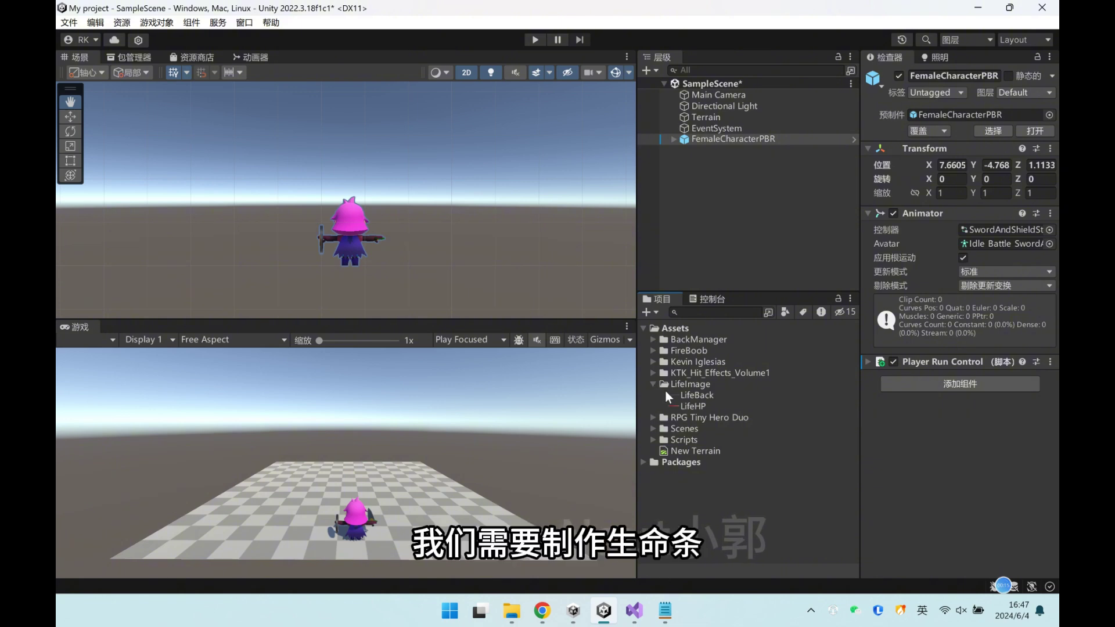
click(680, 396)
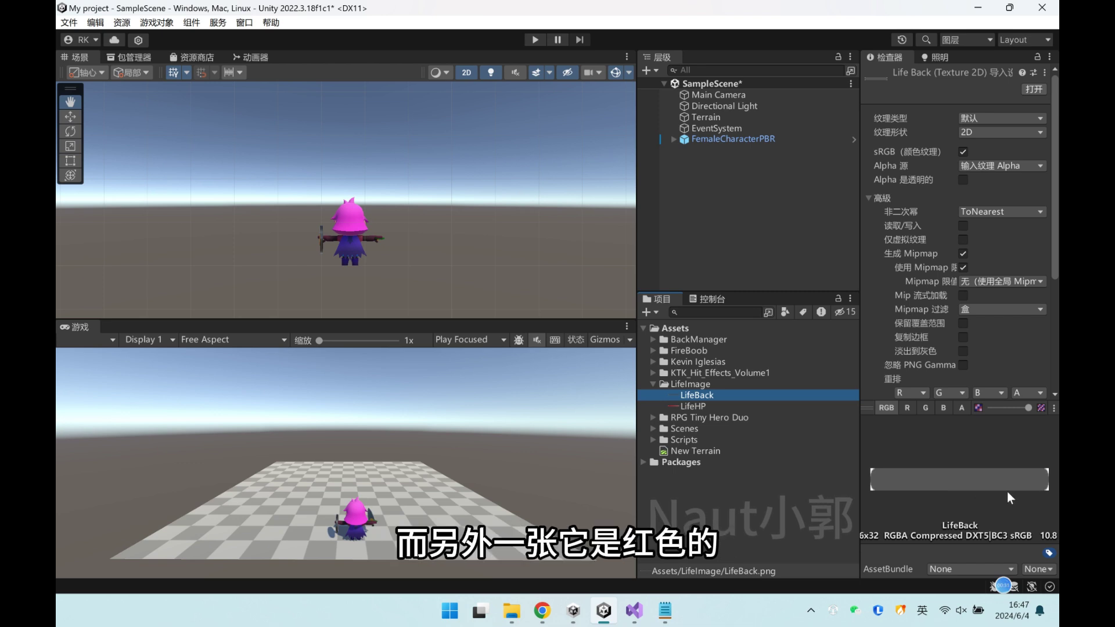
click(727, 406)
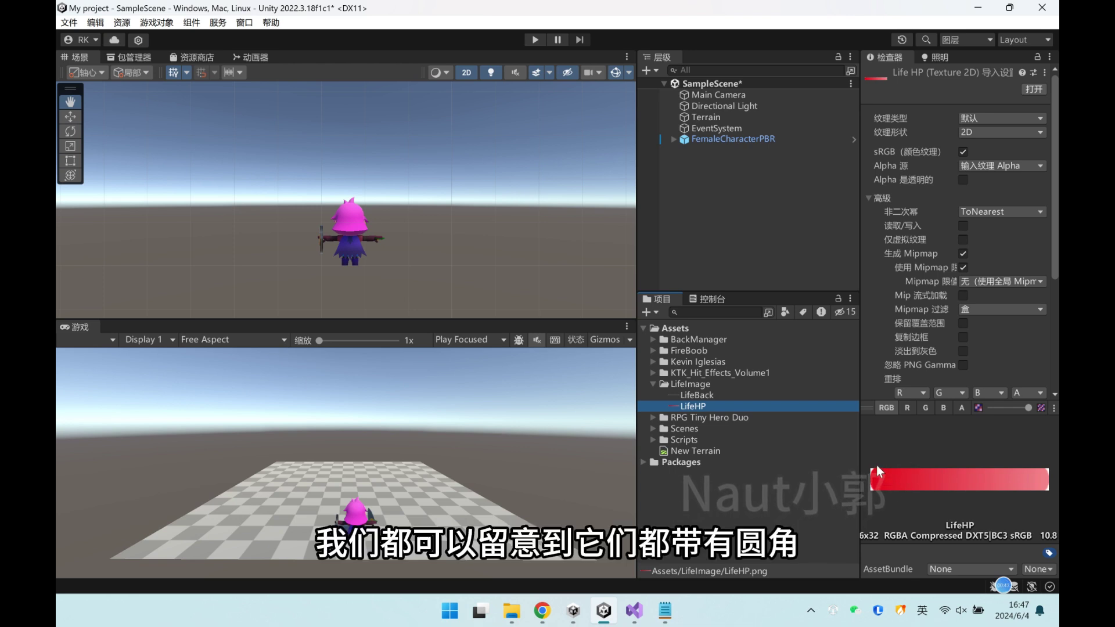
Set both LifeBack and LifeHP to the Sprite (2D and UI) texture type
click(716, 395)
shift+click(702, 406)
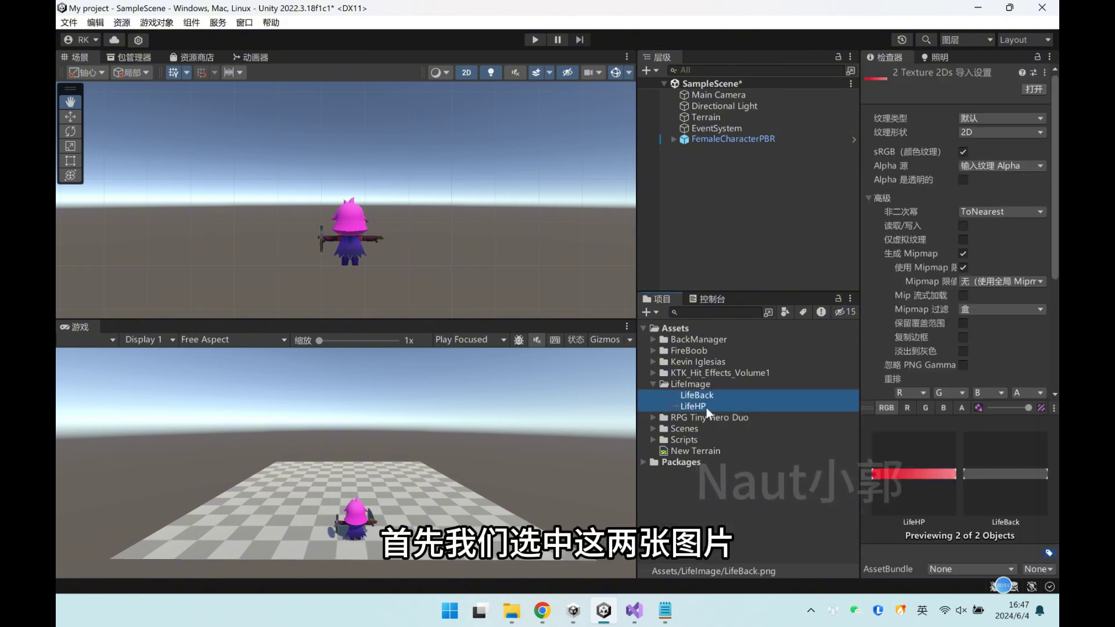
click(985, 118)
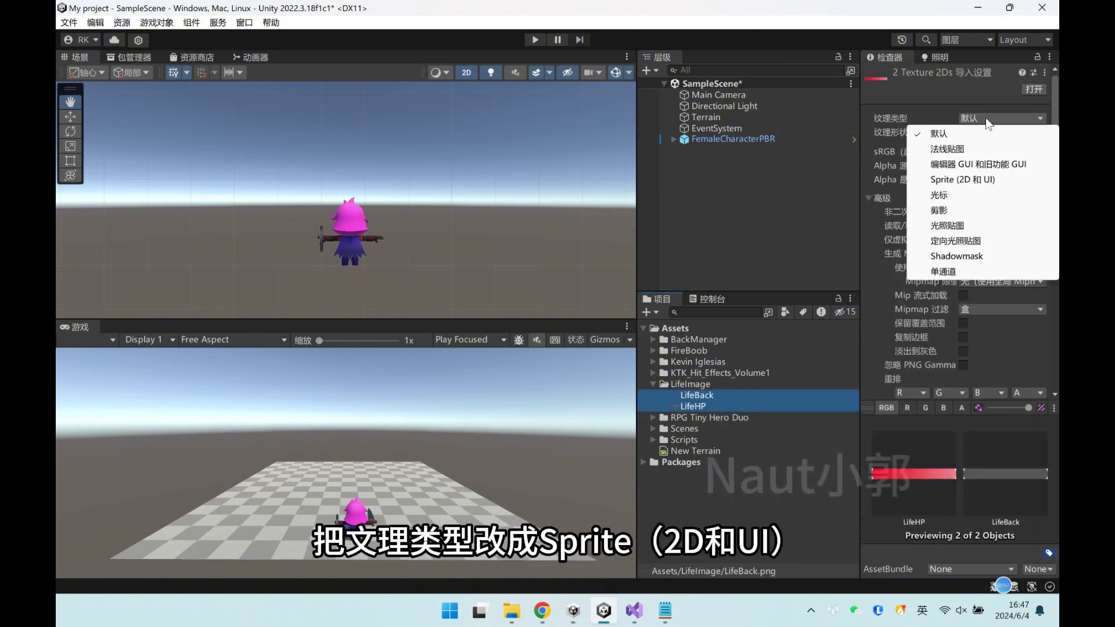
click(953, 180)
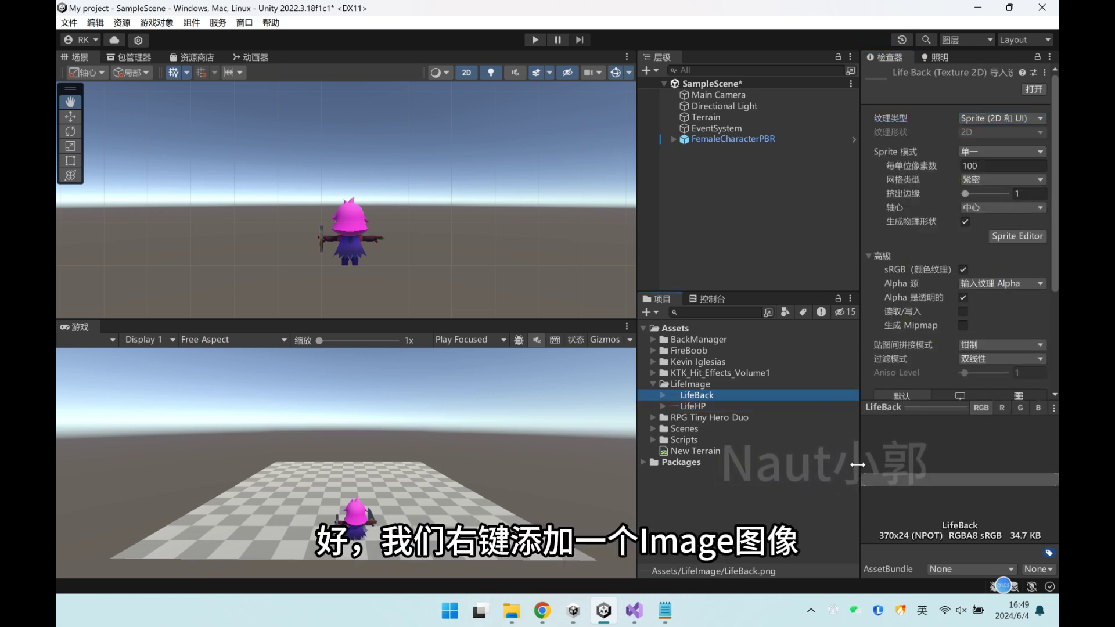
Create a UI Image with a new Canvas and move it toward the canvas's top-left
right_click(701, 183)
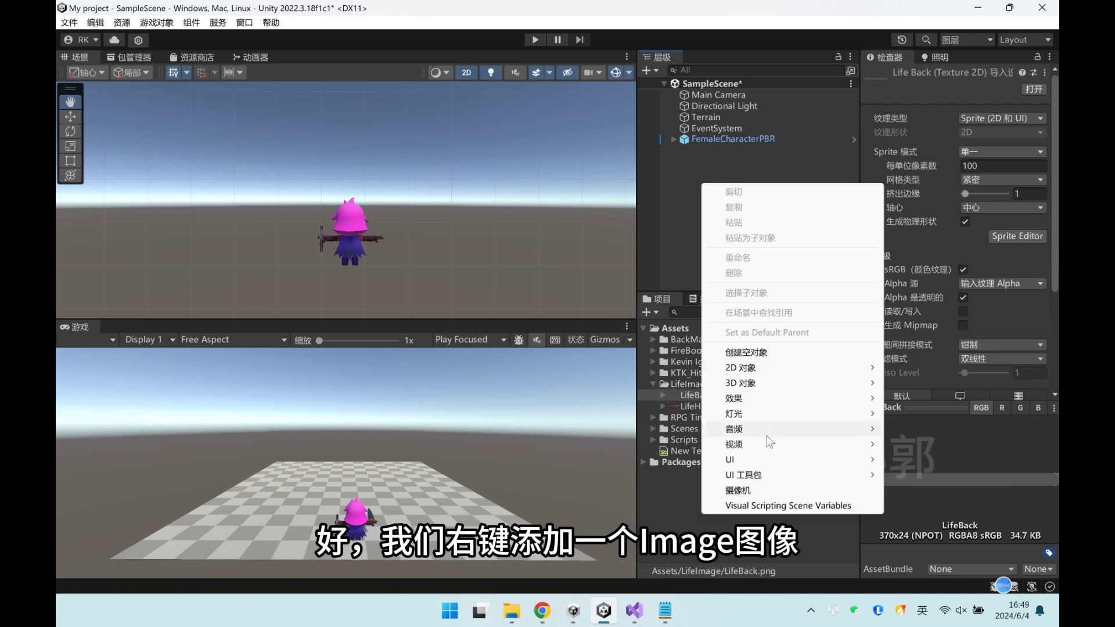
mouse_move(763, 459)
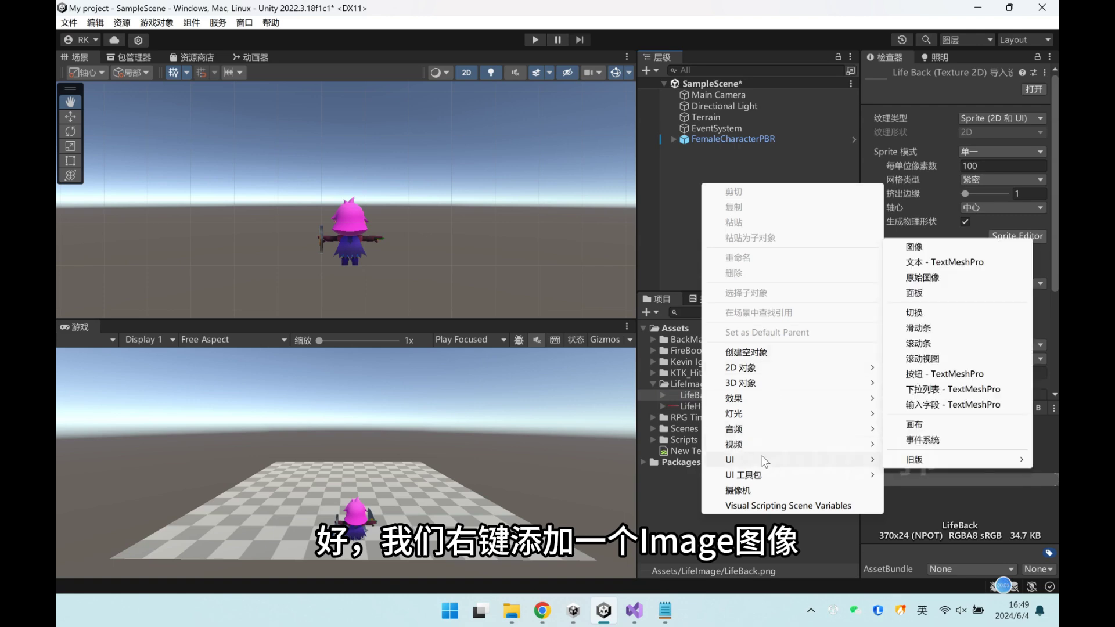
click(920, 246)
double_click(706, 151)
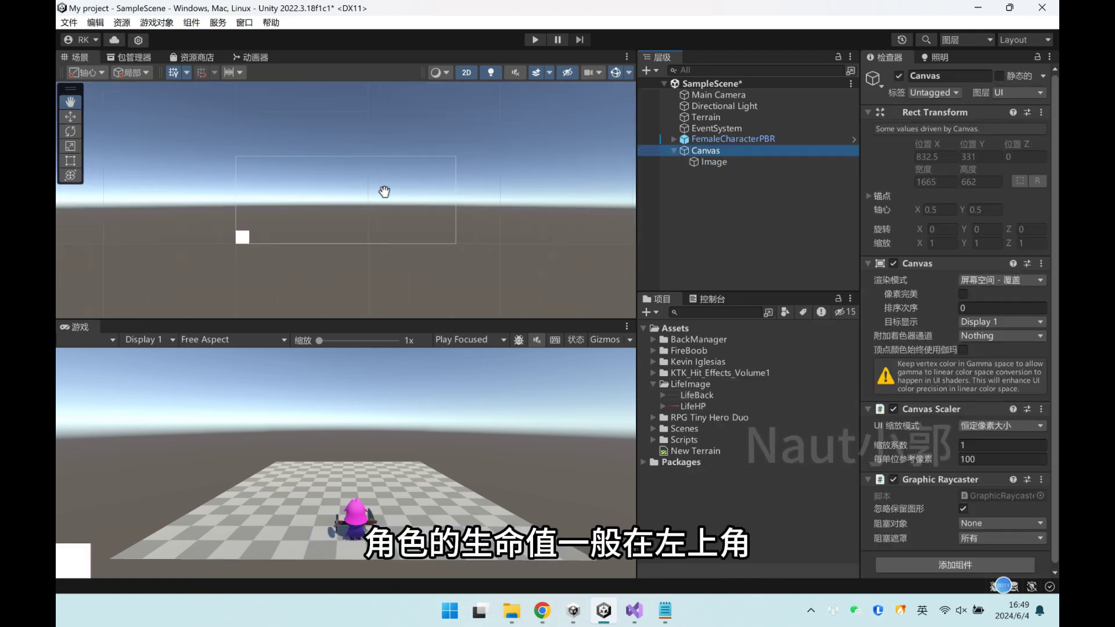
click(720, 165)
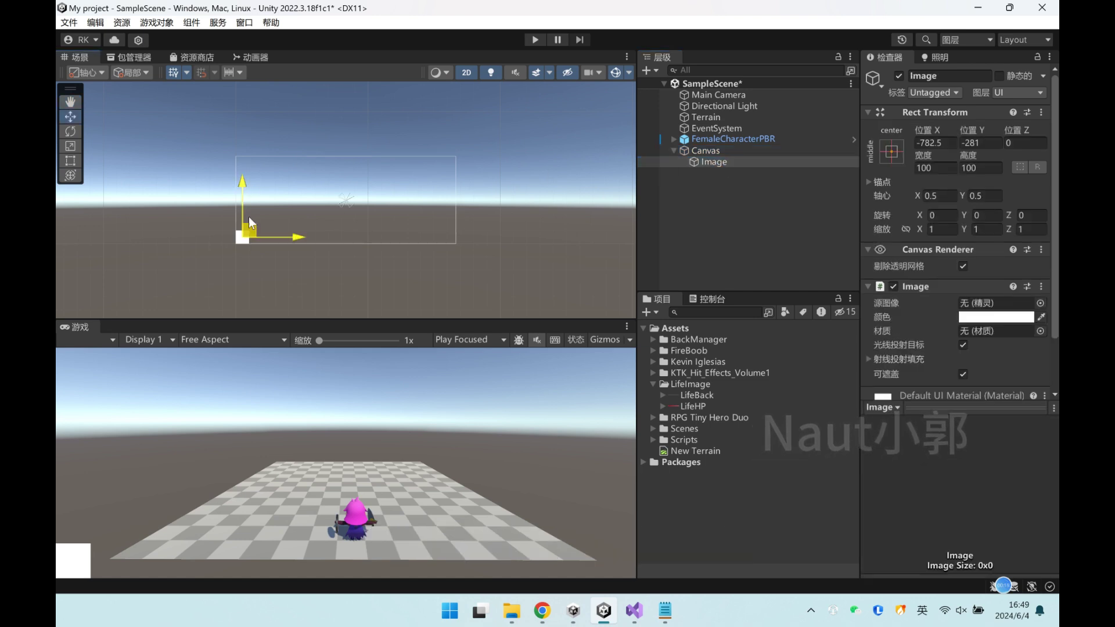
drag(248, 222, 252, 156)
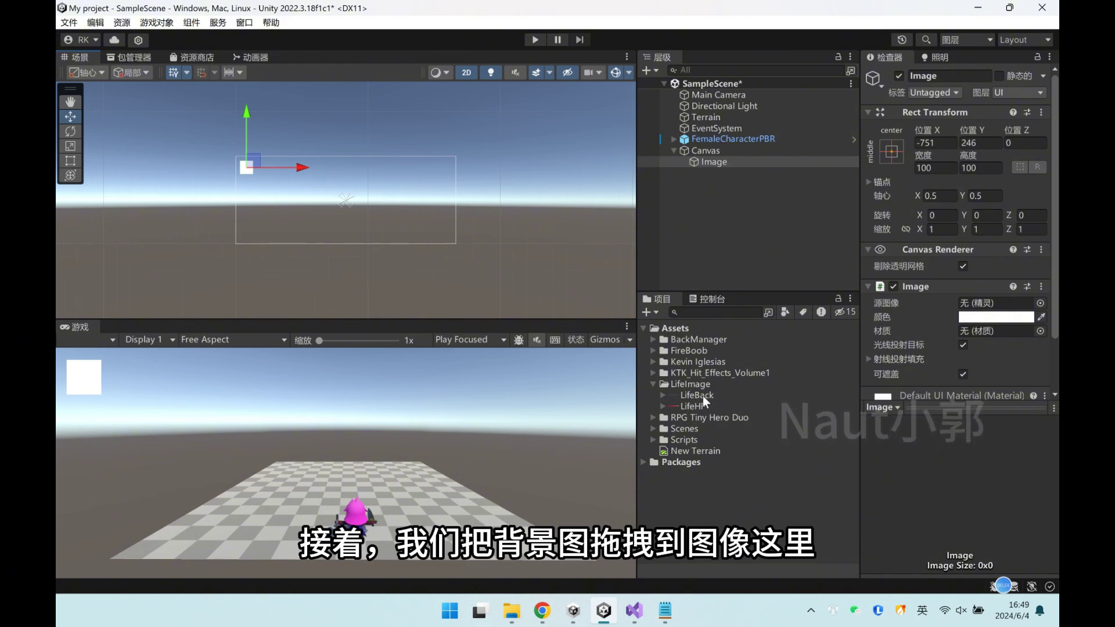
Give the image the LifeBack sprite, stretch it to X scale 2.435, and centre it at the top
drag(703, 396, 995, 310)
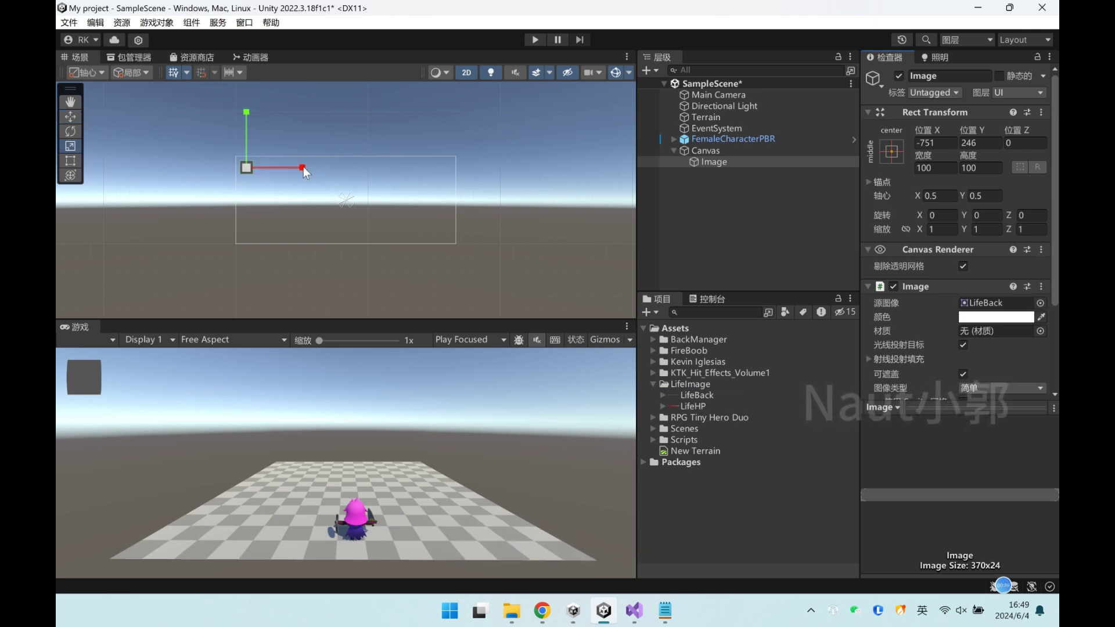
drag(302, 167, 465, 166)
drag(554, 160, 554, 160)
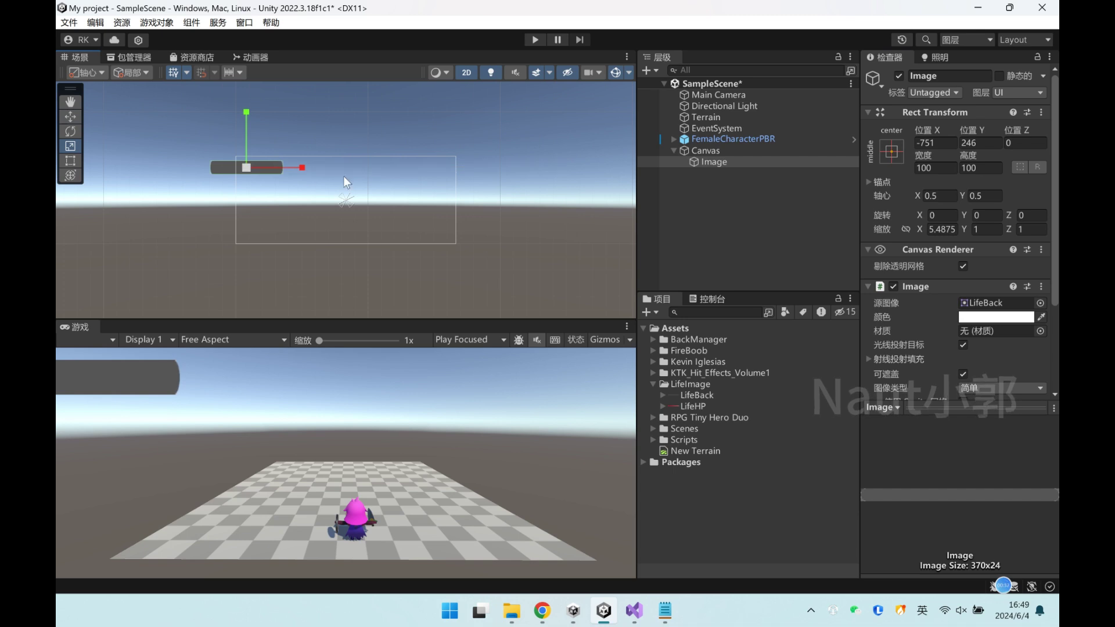
mouse_move(254, 170)
mouse_down()
mouse_move(471, 170)
mouse_move(355, 169)
mouse_up()
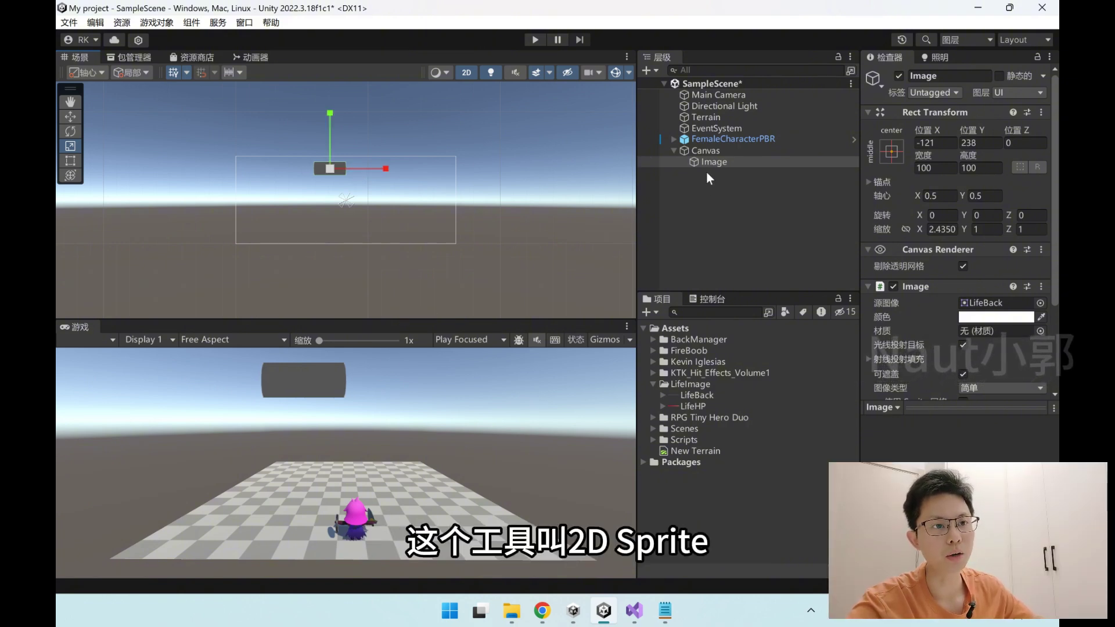
Delete the stretched Image and list the Unity Registry packages in Package Manager
key(Delete)
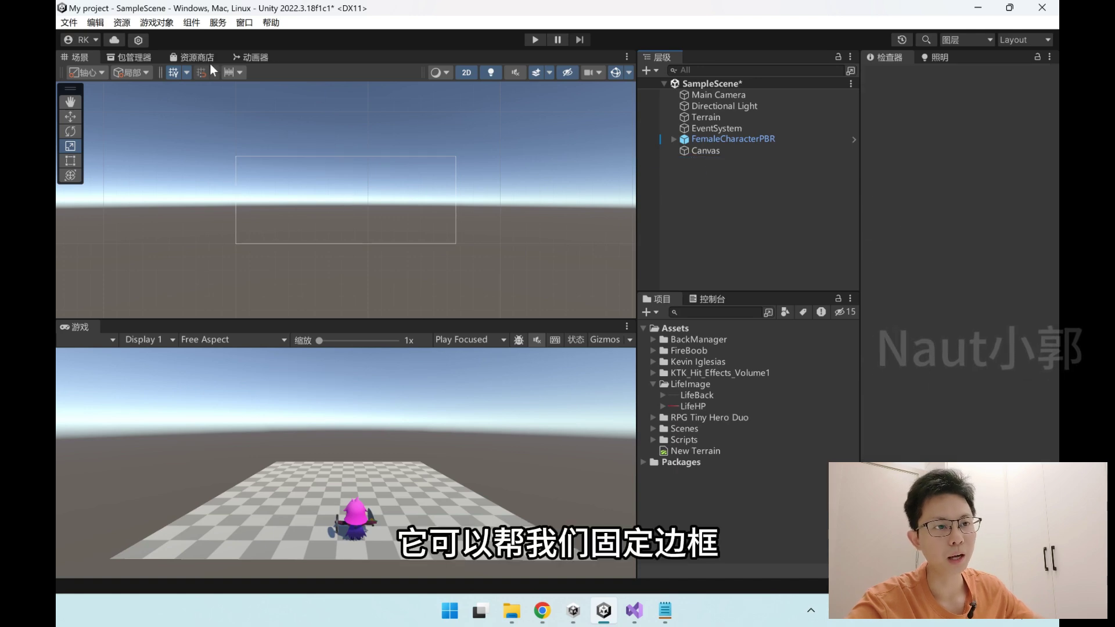
click(128, 57)
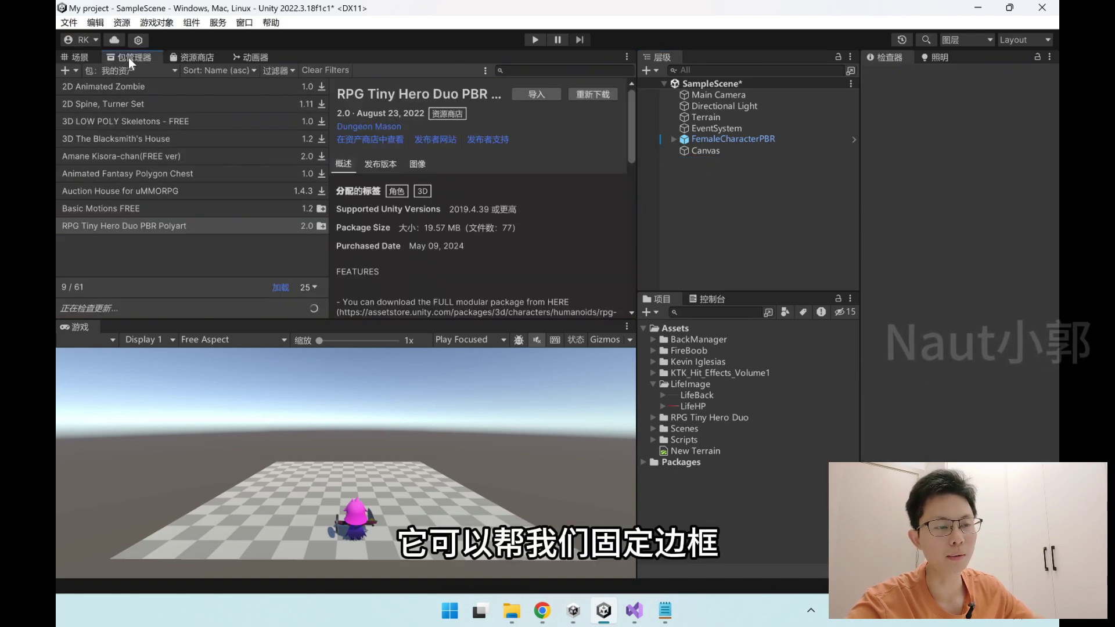
click(163, 72)
click(133, 86)
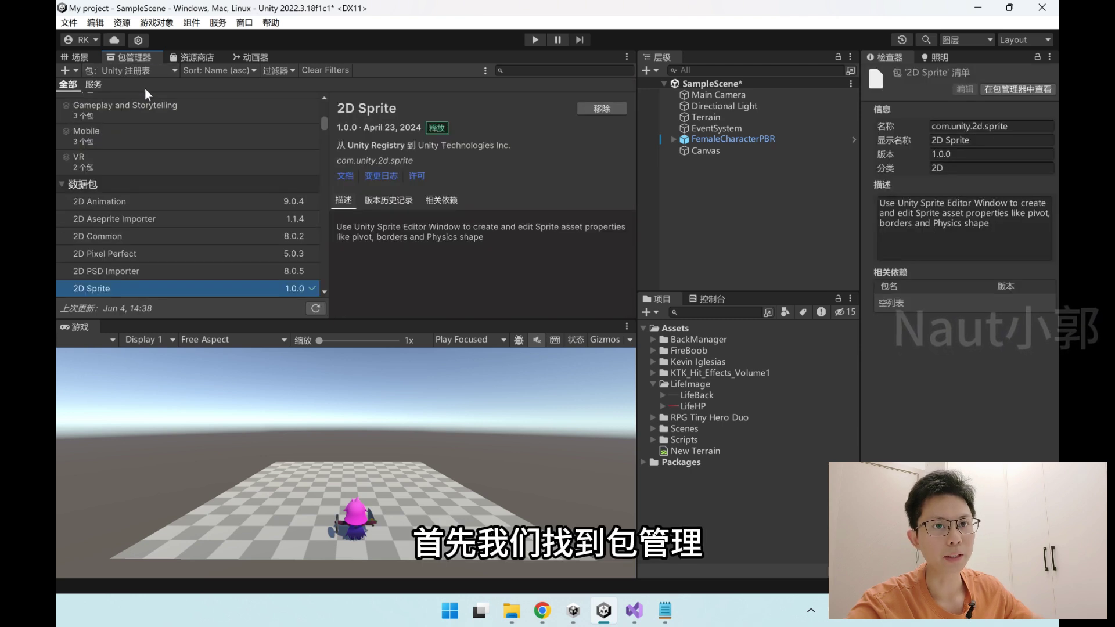
Search for '2D Sprite' to confirm version 1.0.0 is installed, then reselect LifeBack
click(545, 68)
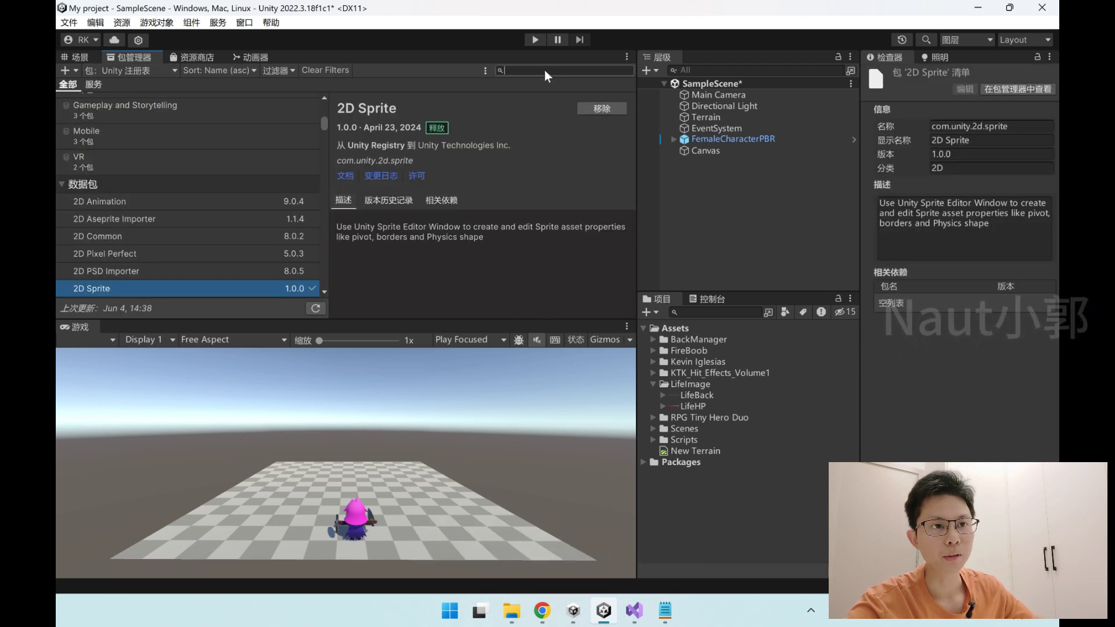
text(2D Sprite)
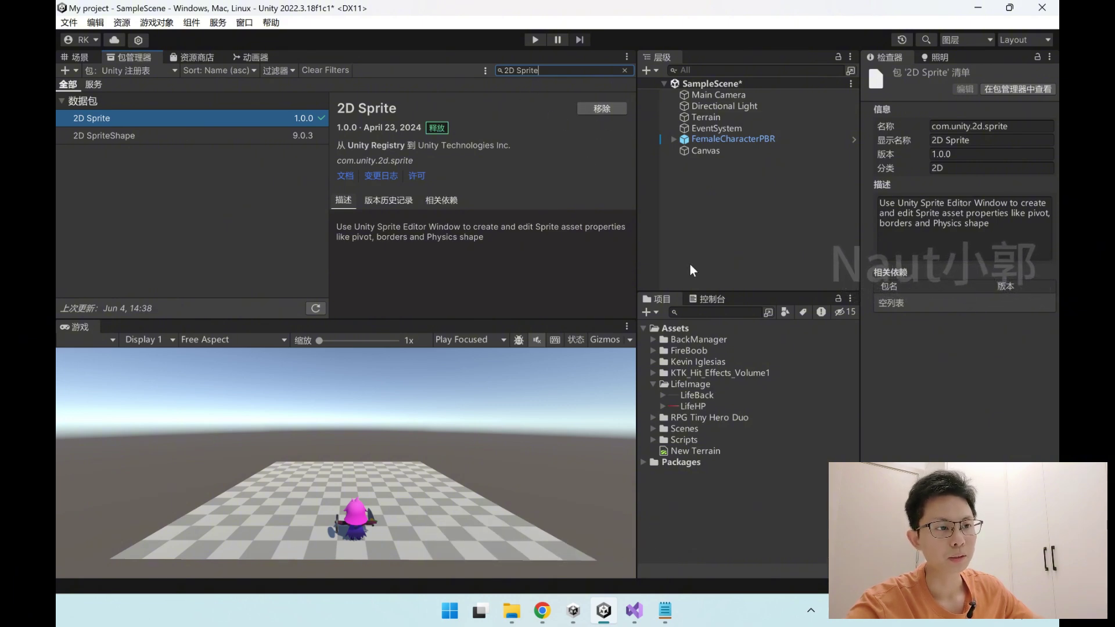
click(700, 395)
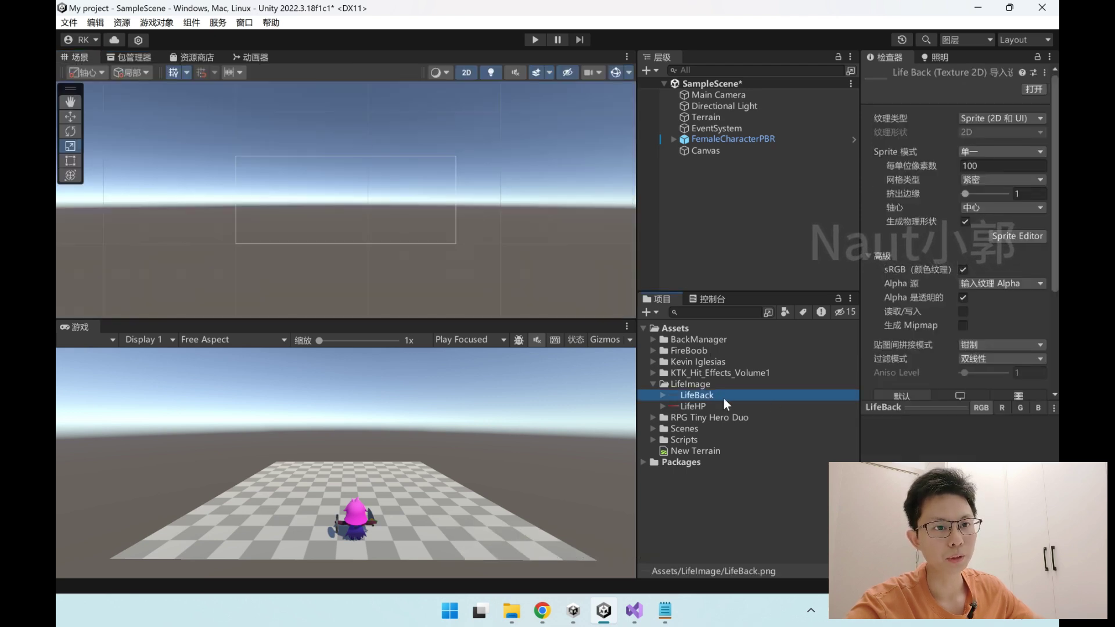
Give the LifeBack sprite top and bottom borders of 4 in the Sprite Editor and apply
click(1030, 235)
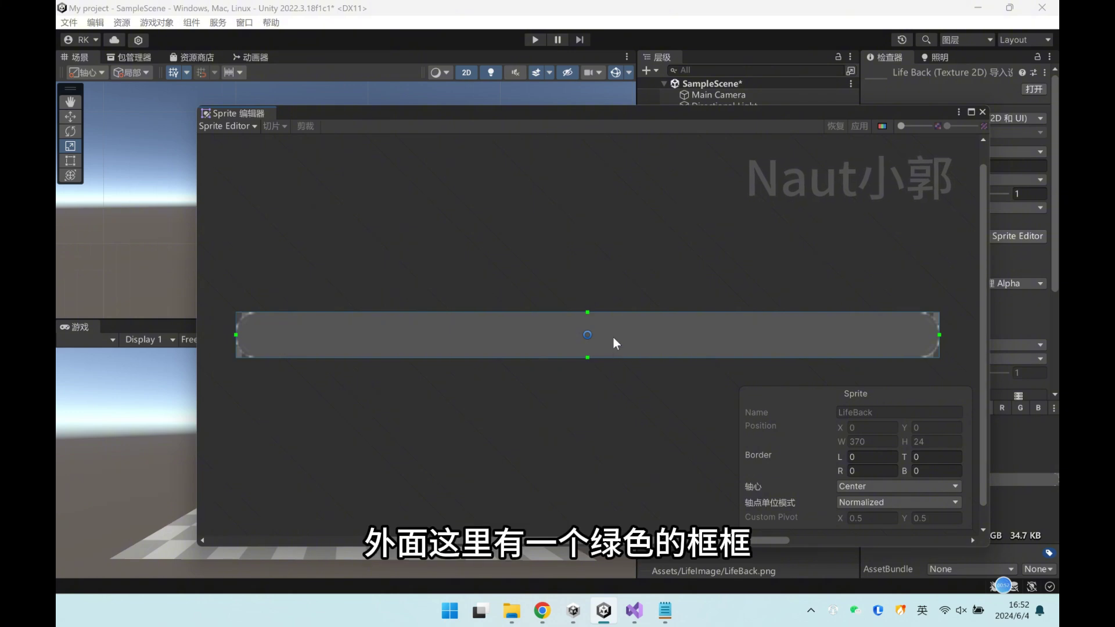
drag(588, 312, 588, 350)
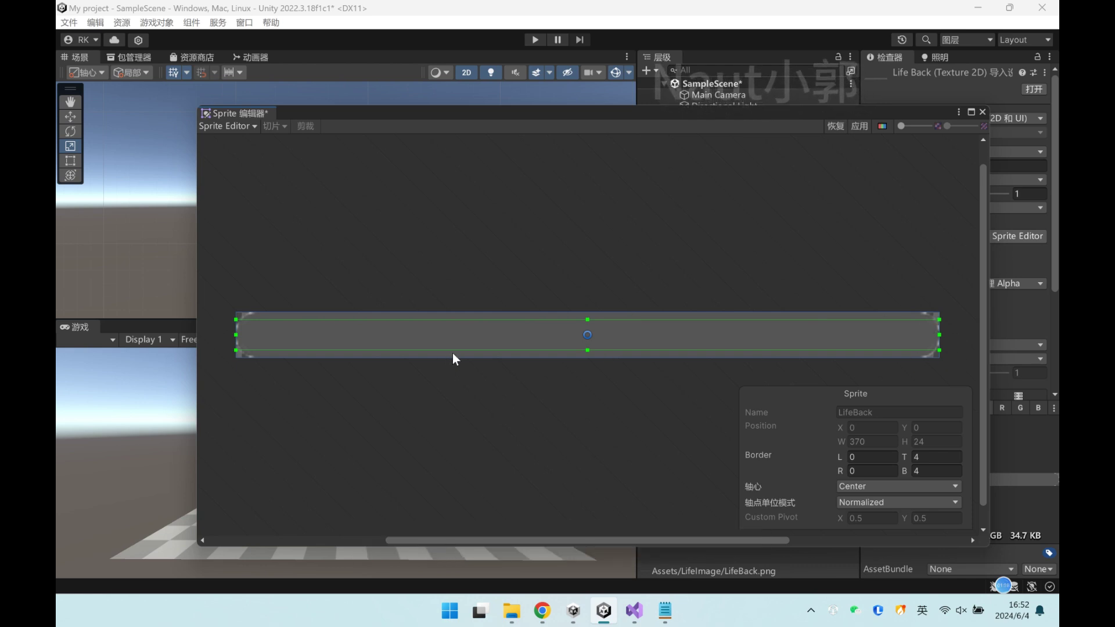
click(860, 127)
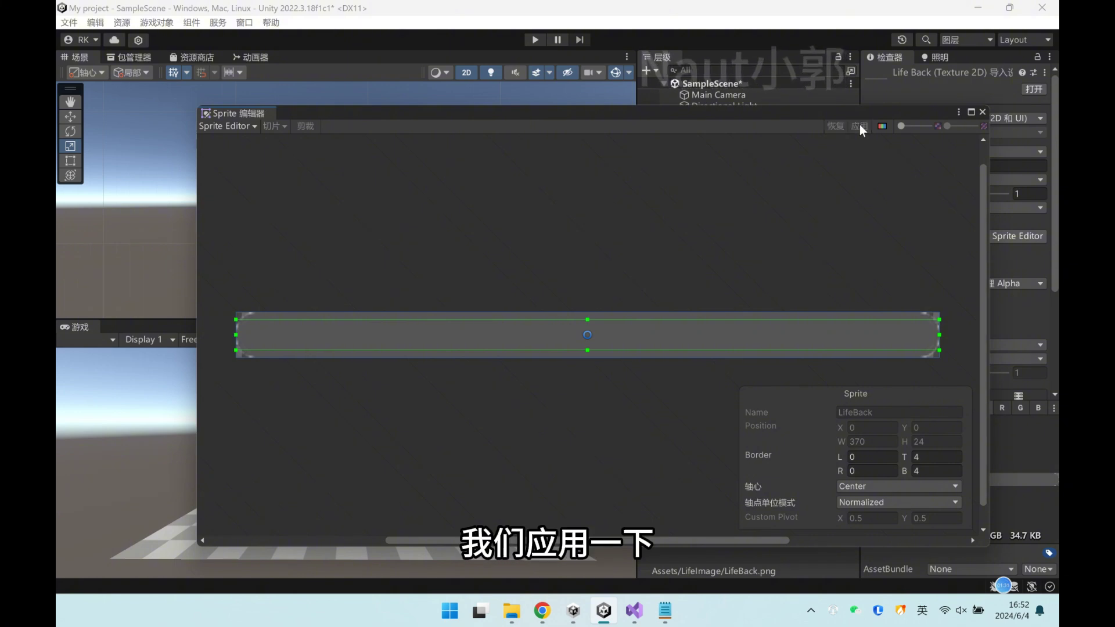
click(983, 112)
Apply the same top and bottom borders of 4 to the LifeHP sprite
click(697, 405)
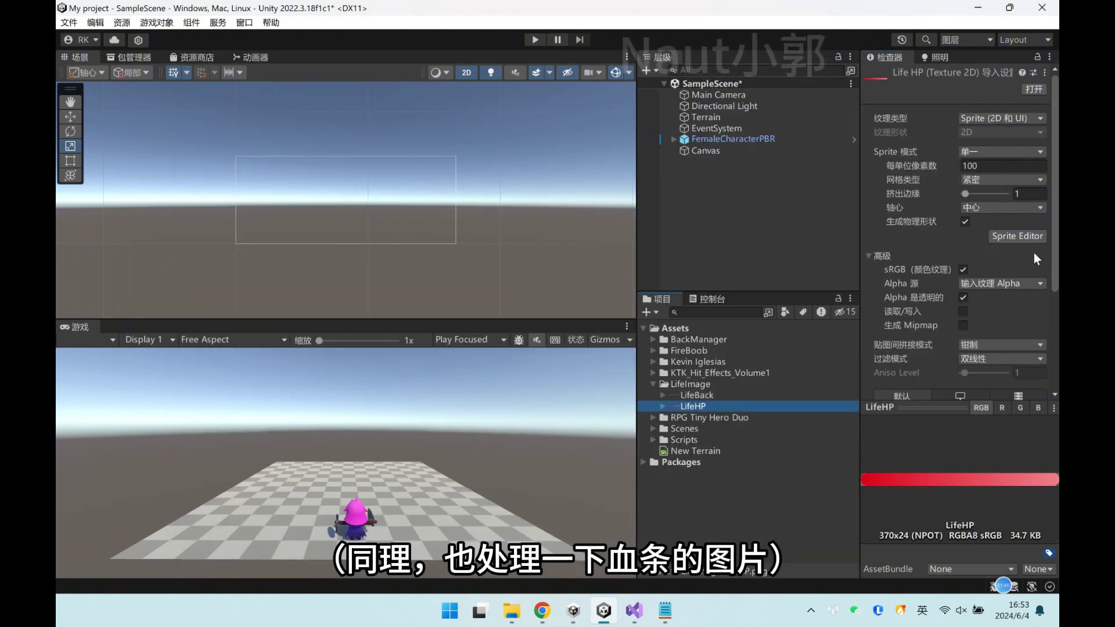
click(1018, 236)
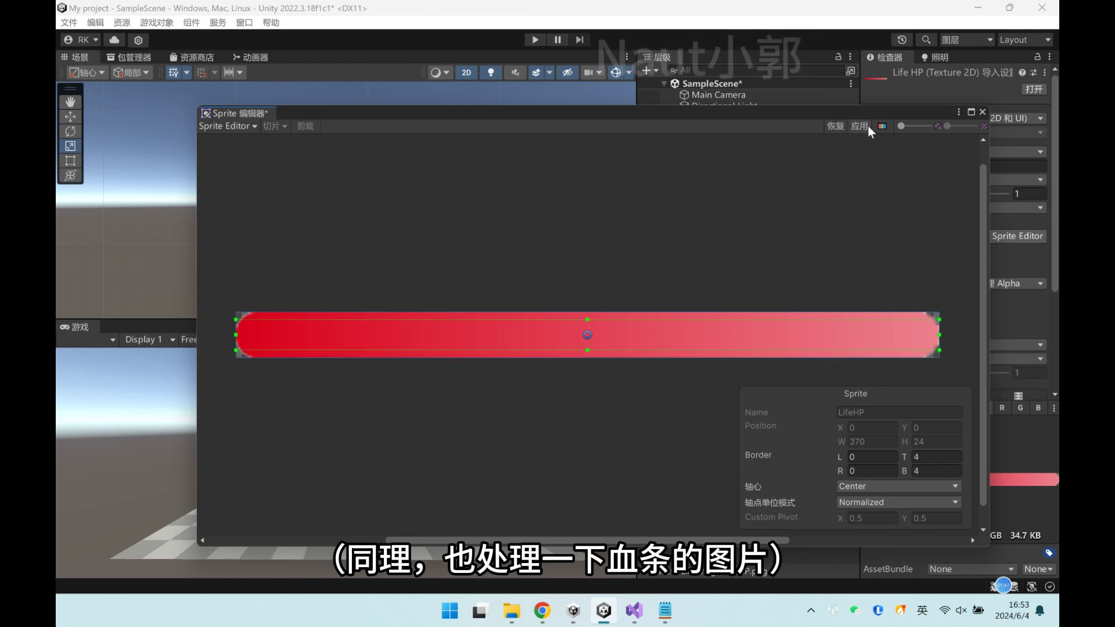
click(864, 126)
click(983, 112)
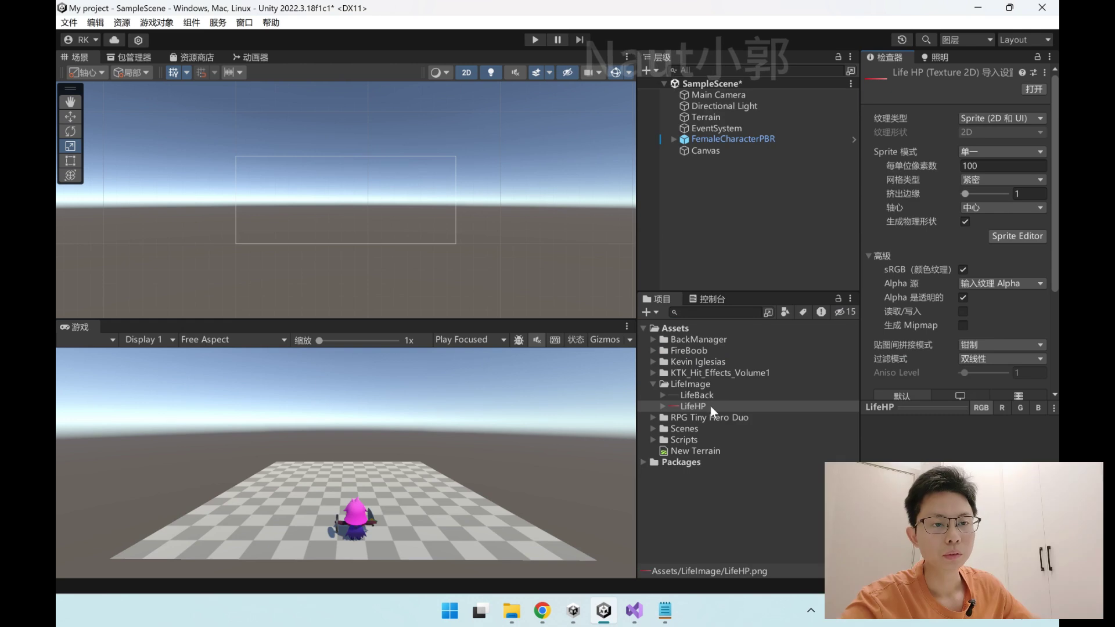
Add a UI Image under the Canvas using the LifeBack sprite
right_click(708, 200)
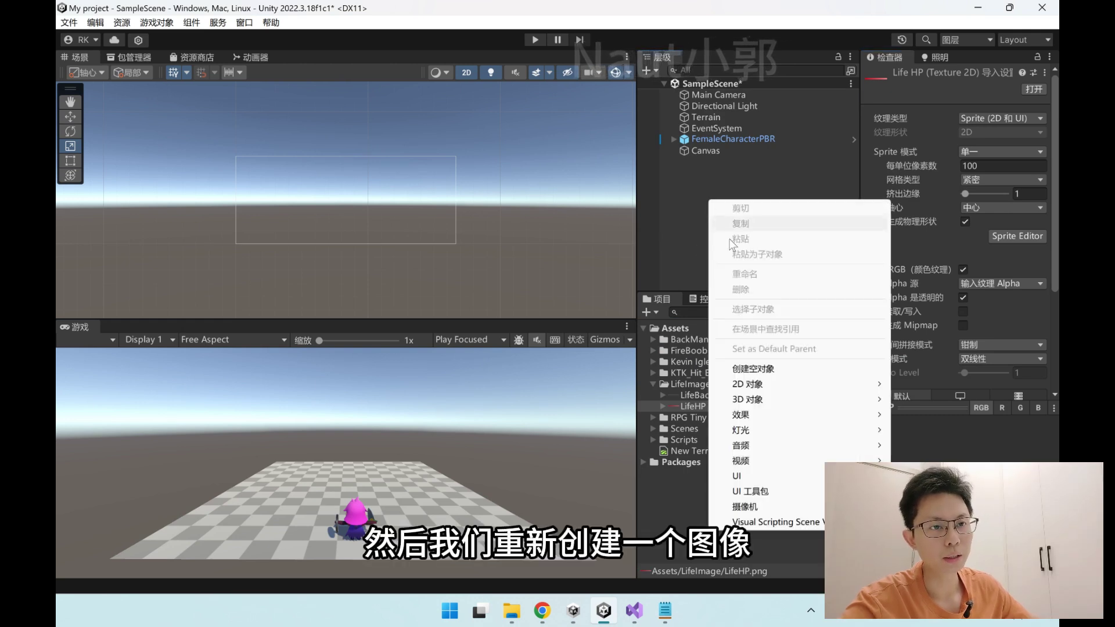
mouse_move(756, 476)
click(918, 264)
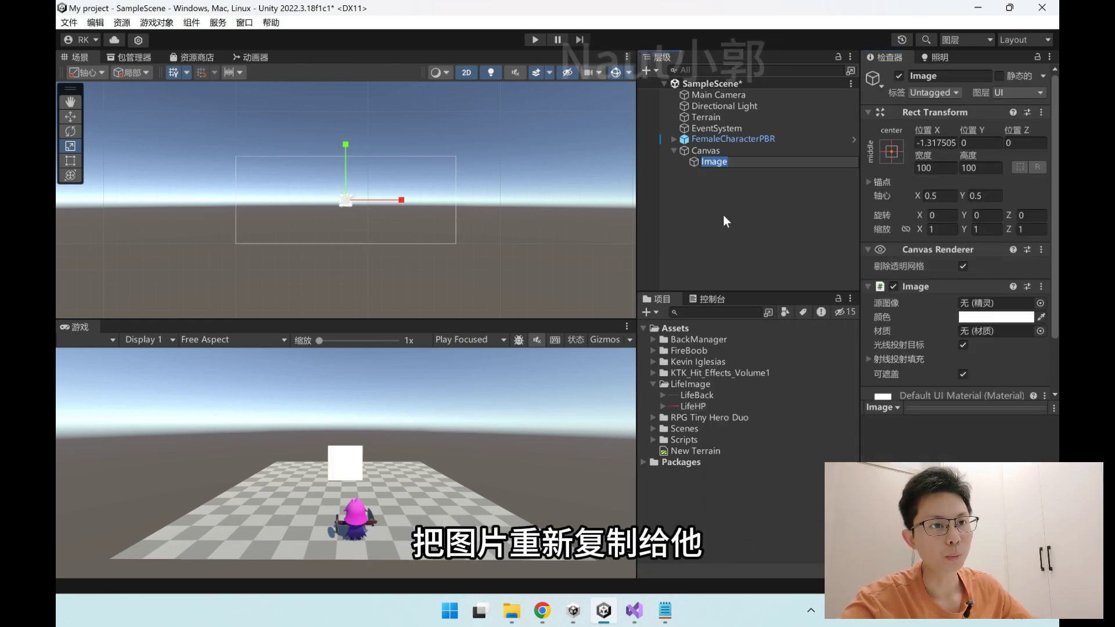
drag(697, 395, 993, 311)
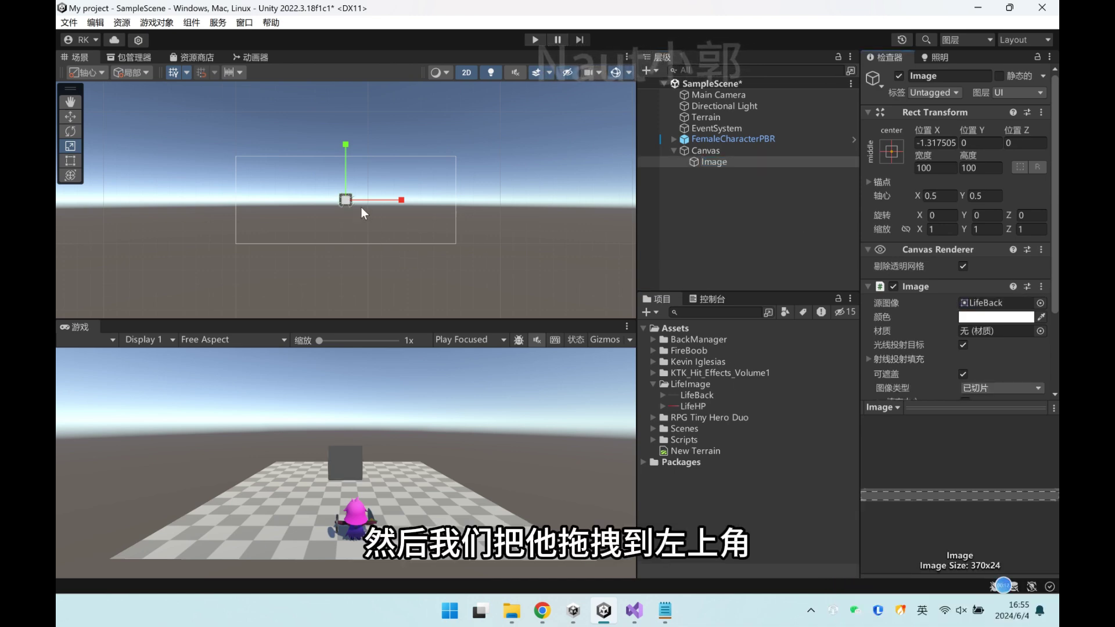
Move and scale the image into a thin bar at -566, 271, scaled 4.2599 by 0.2936
key(w)
mouse_move(350, 199)
mouse_down()
mouse_move(250, 167)
mouse_move(657, 145)
mouse_up()
key(r)
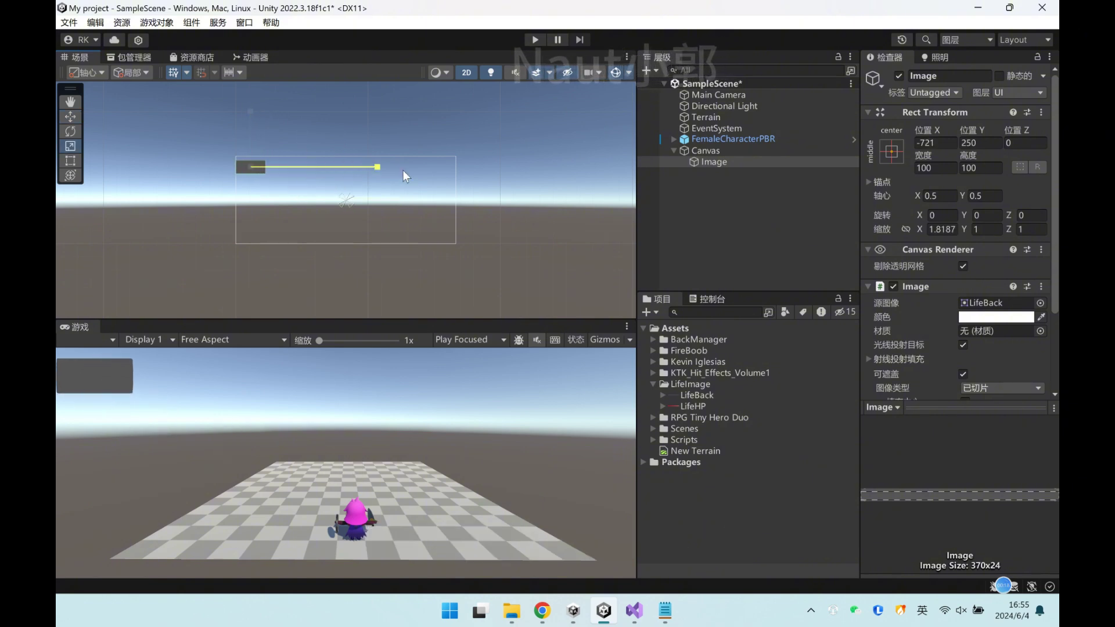
key(w)
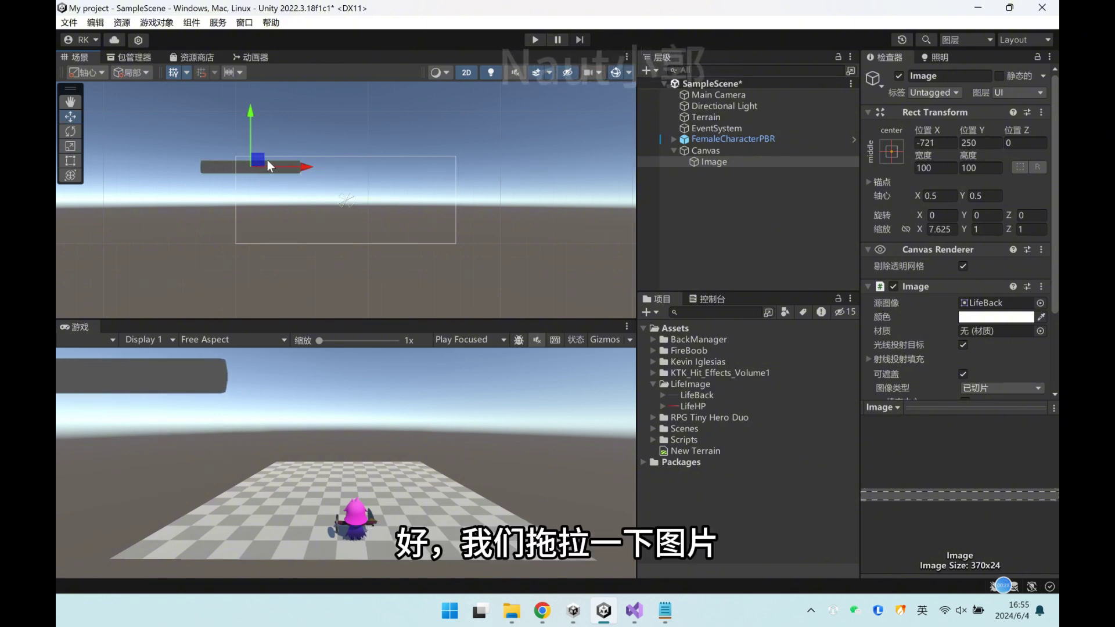
drag(269, 167, 352, 166)
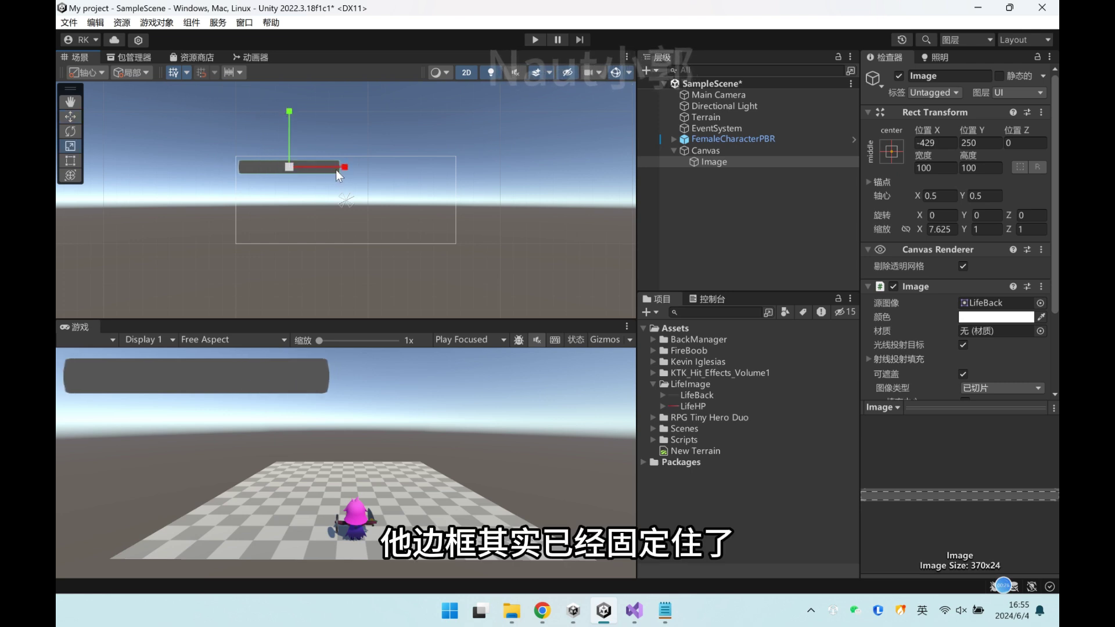
drag(289, 110, 286, 150)
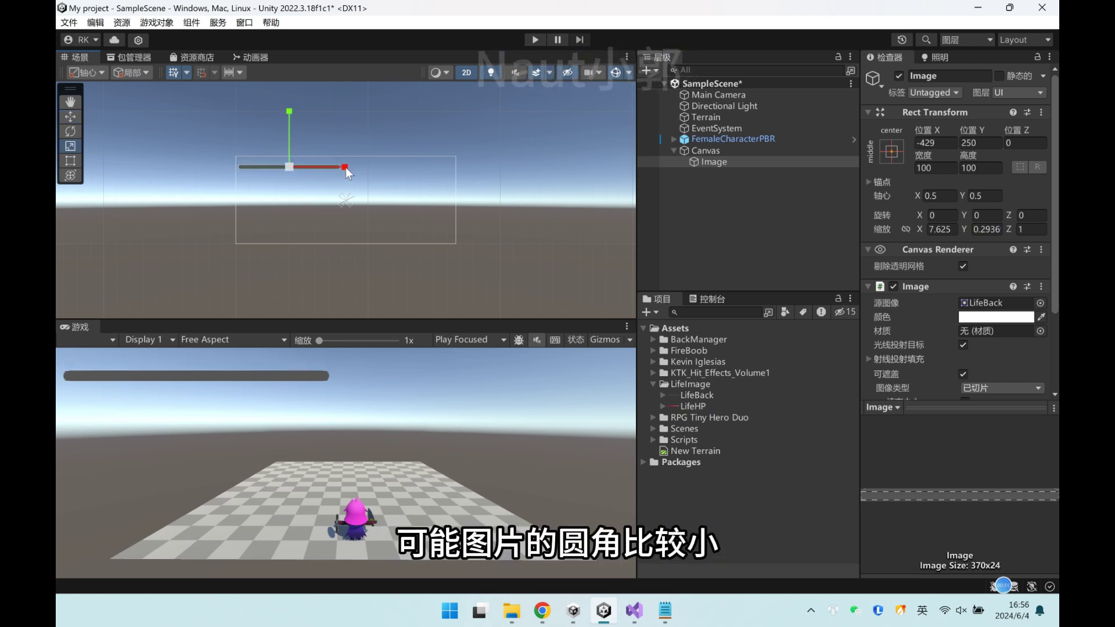
drag(346, 168, 322, 169)
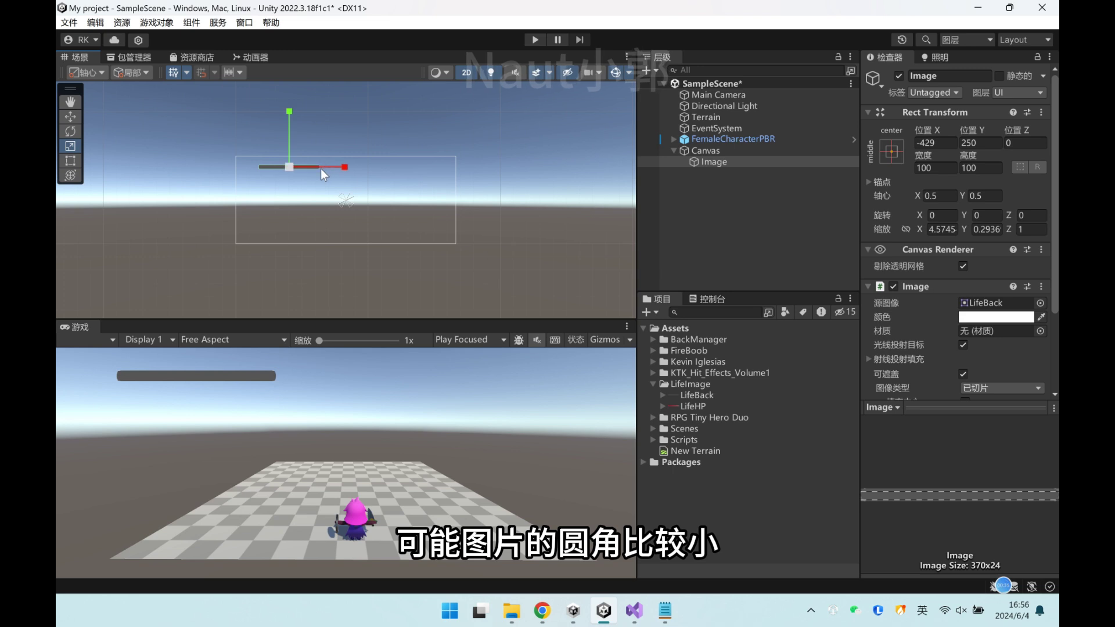
key(w)
mouse_move(297, 159)
mouse_down()
mouse_move(281, 156)
mouse_move(321, 167)
mouse_up()
key(r)
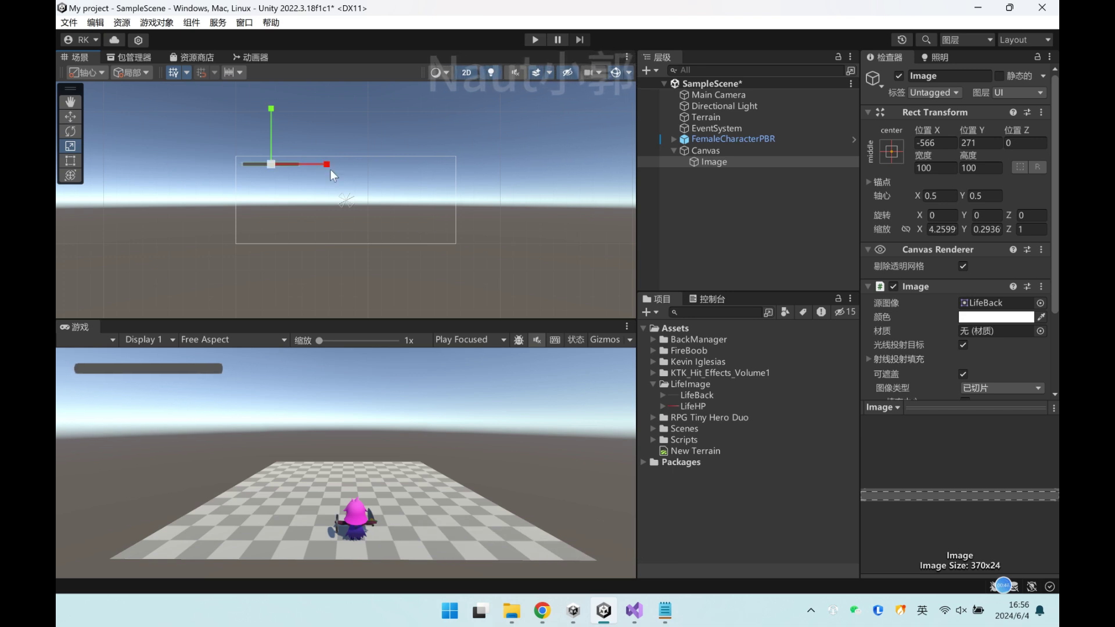
Rename the bar image to LifeBack
click(708, 151)
click(726, 162)
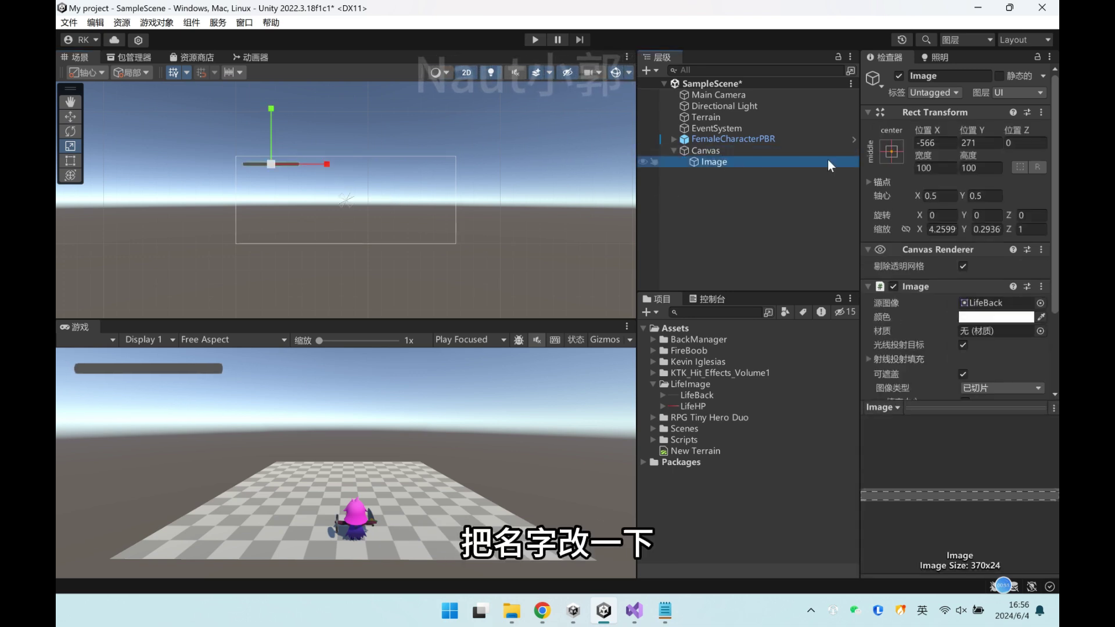
click(922, 76)
text(Life)
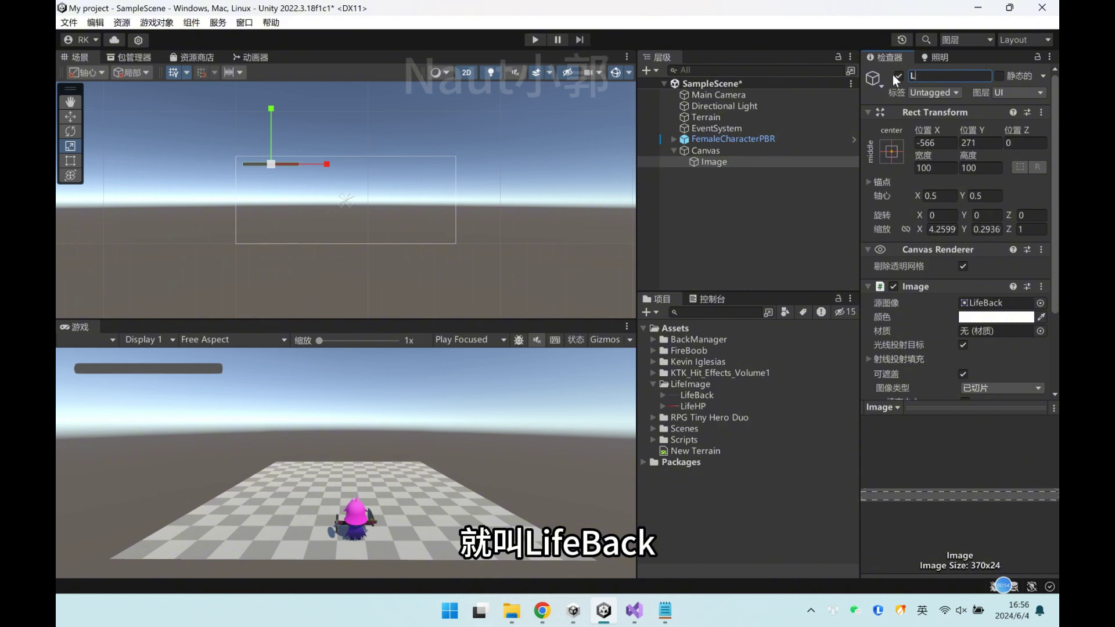
text(Back)
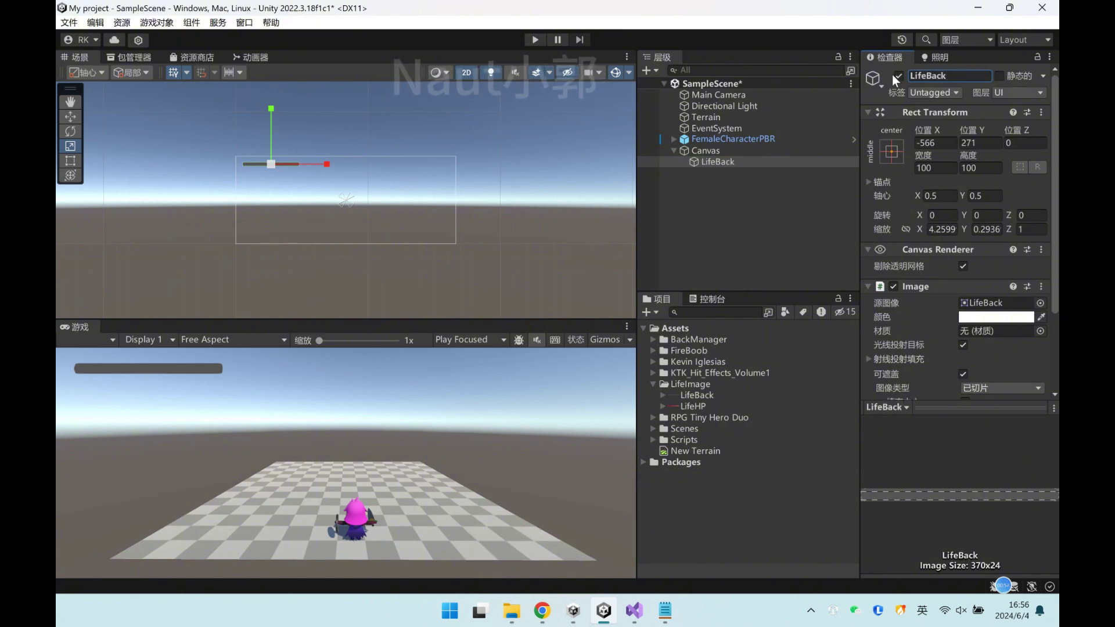
click(706, 150)
right_click(711, 165)
Add a second UI Image under the Canvas named LifeHP, using the LifeHP sprite
click(712, 147)
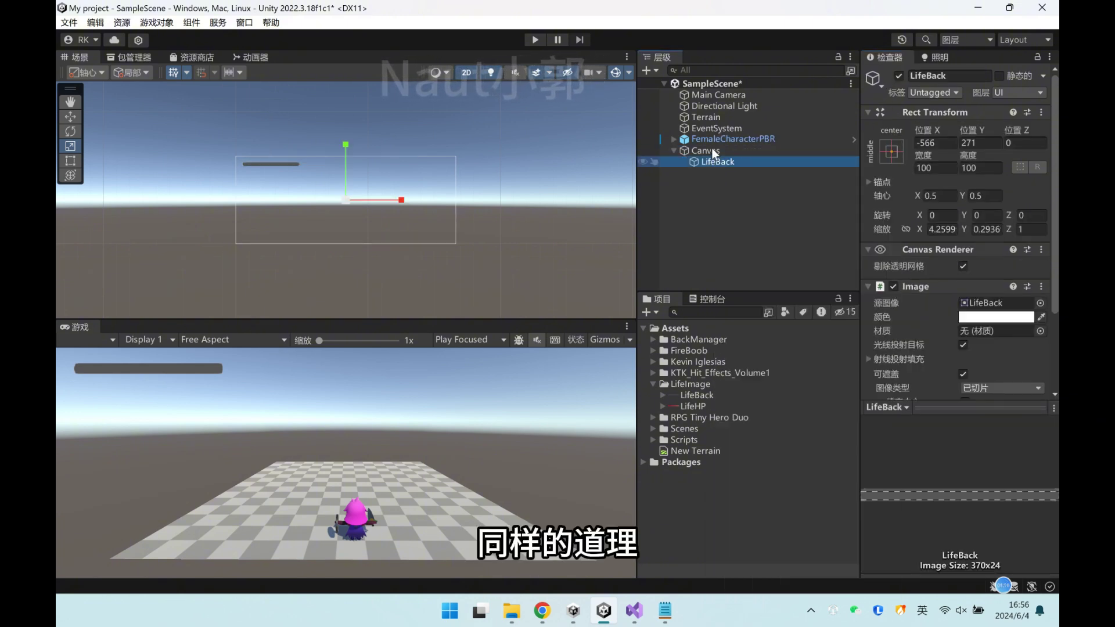
right_click(712, 148)
mouse_move(814, 458)
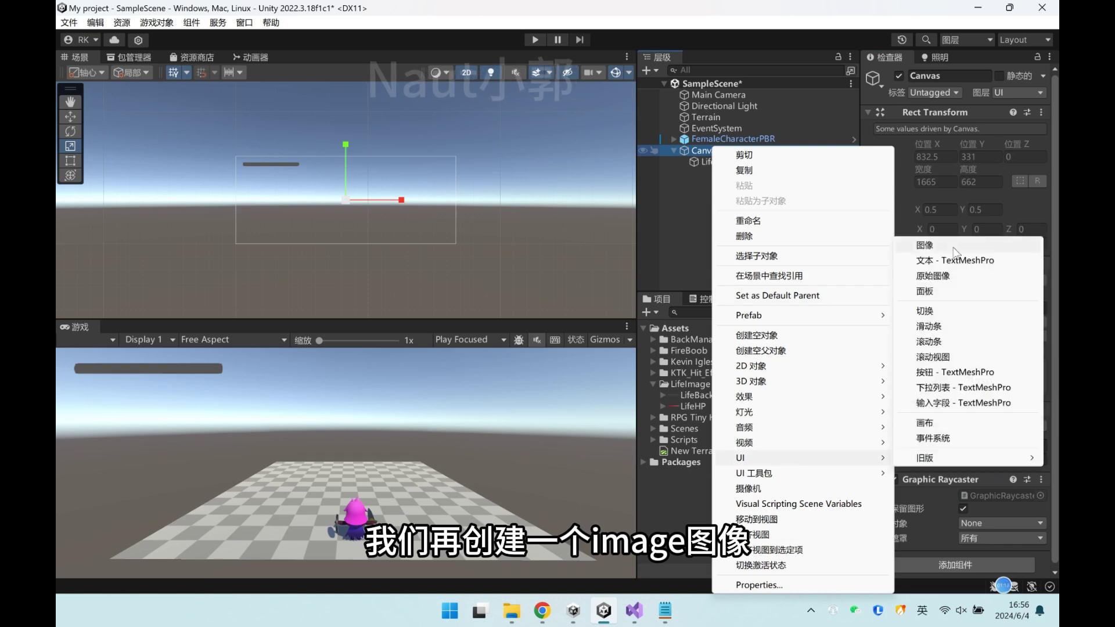
click(923, 243)
text(L)
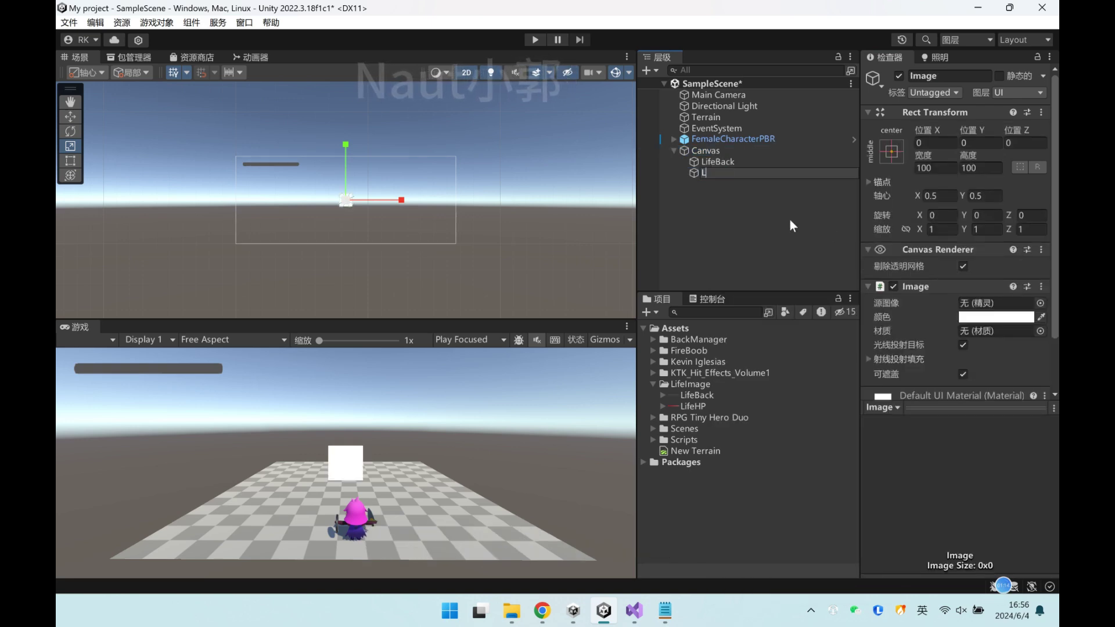
text(ife)
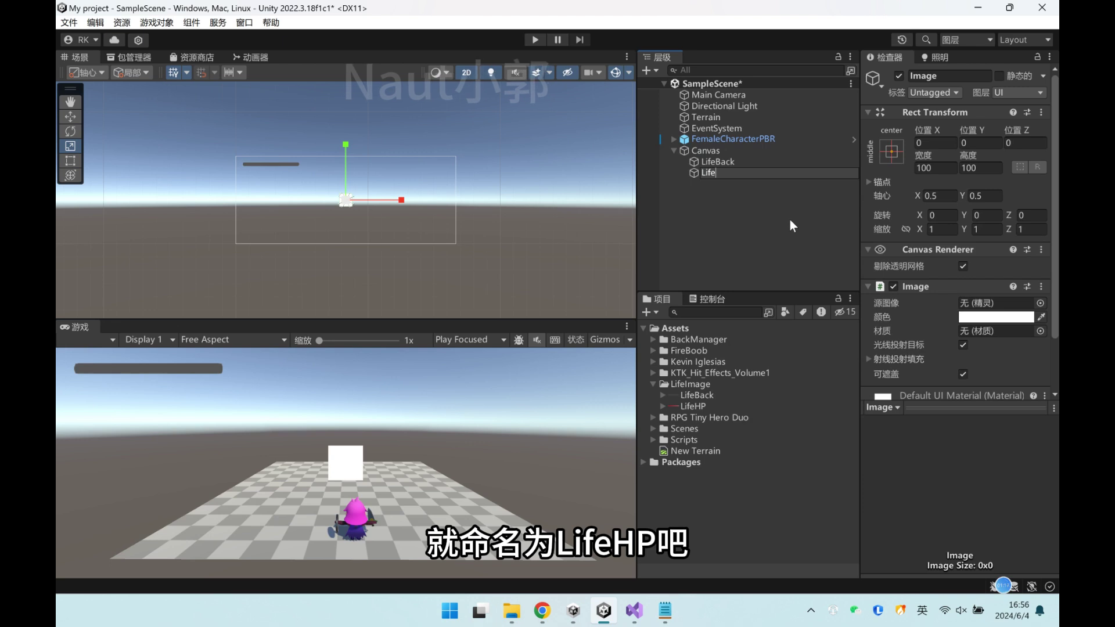
text(HP)
key(Return)
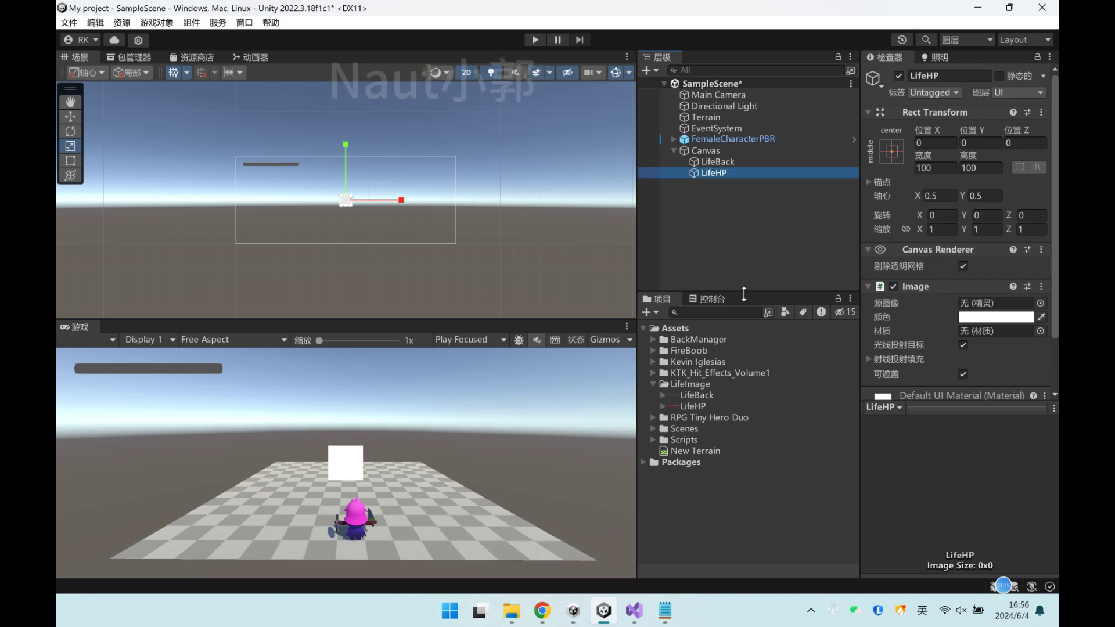
drag(689, 406, 1006, 307)
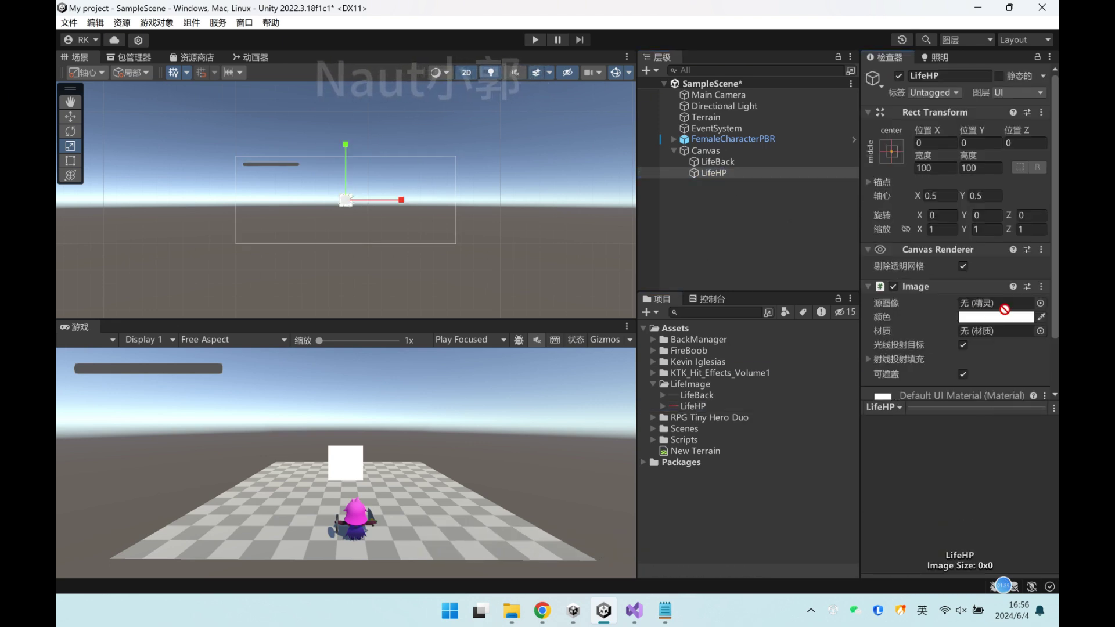
Move and scale the red LifeHP bar to -595, 271 at 3.3642 by 0.2688 over LifeBack
key(w)
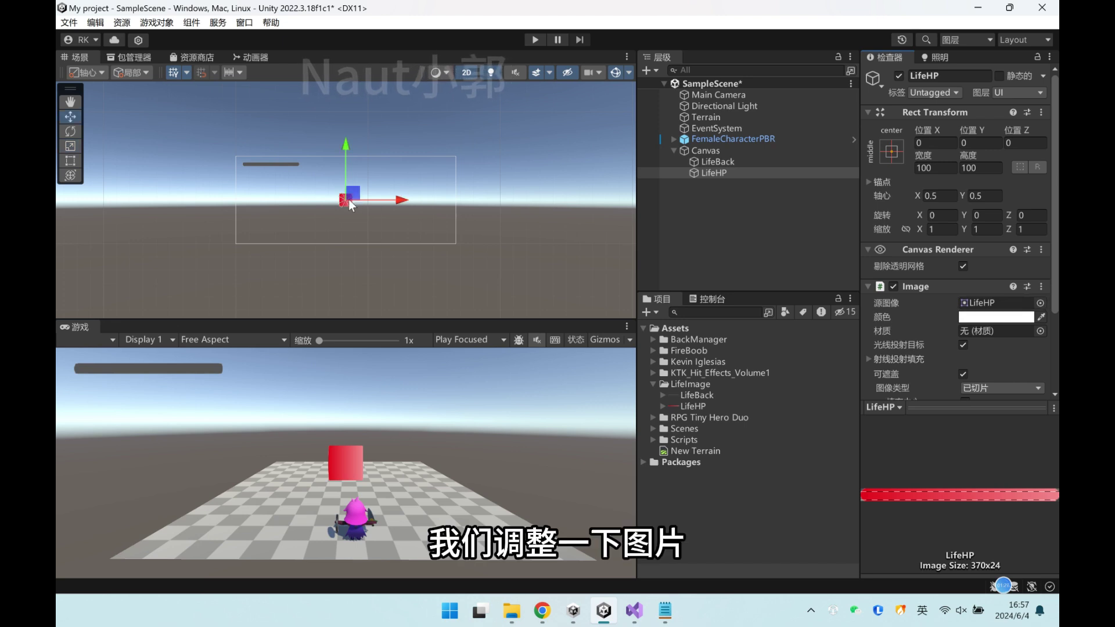
mouse_move(349, 200)
mouse_down()
mouse_move(254, 158)
mouse_move(631, 166)
mouse_up()
key(r)
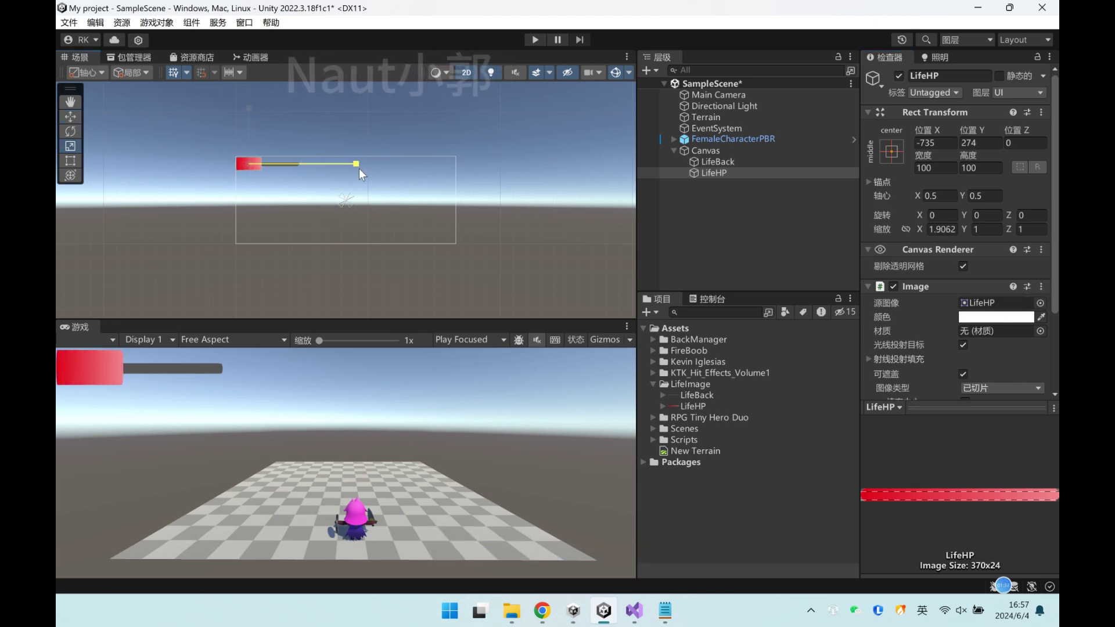
mouse_move(249, 108)
mouse_down()
mouse_move(245, 146)
mouse_move(260, 159)
mouse_move(329, 167)
mouse_up()
key(w)
key(r)
key(w)
key(r)
click(332, 165)
click(313, 166)
click(314, 167)
Set the LifeHP Image type to Filled with Horizontal fill method, previewing fill amount 0.85
key(w)
click(693, 406)
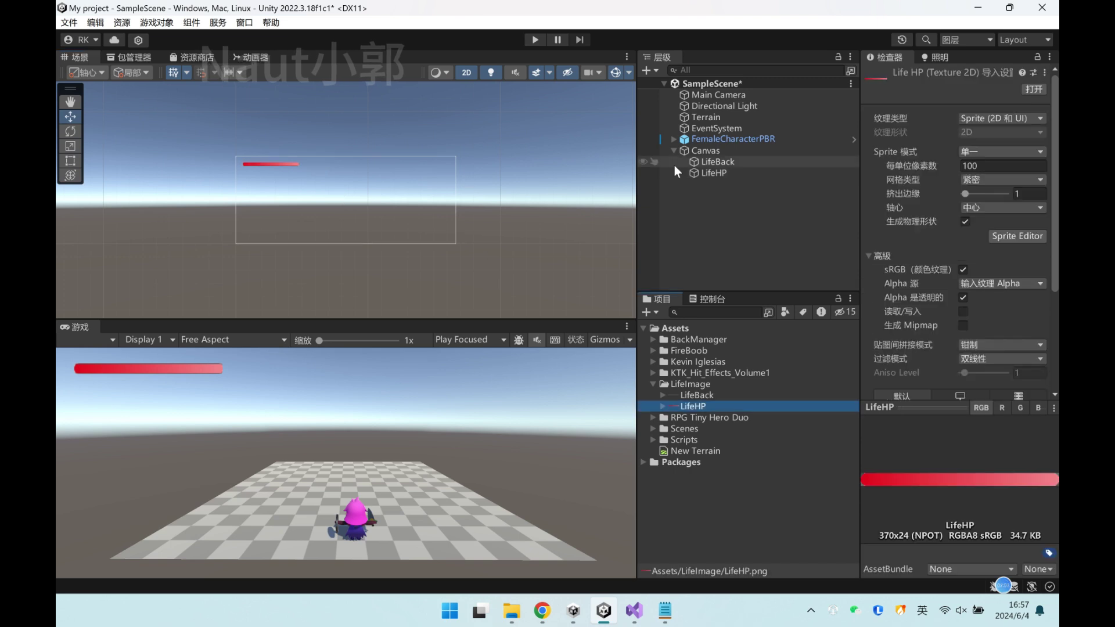
click(714, 173)
scroll(940, 282, down, 3)
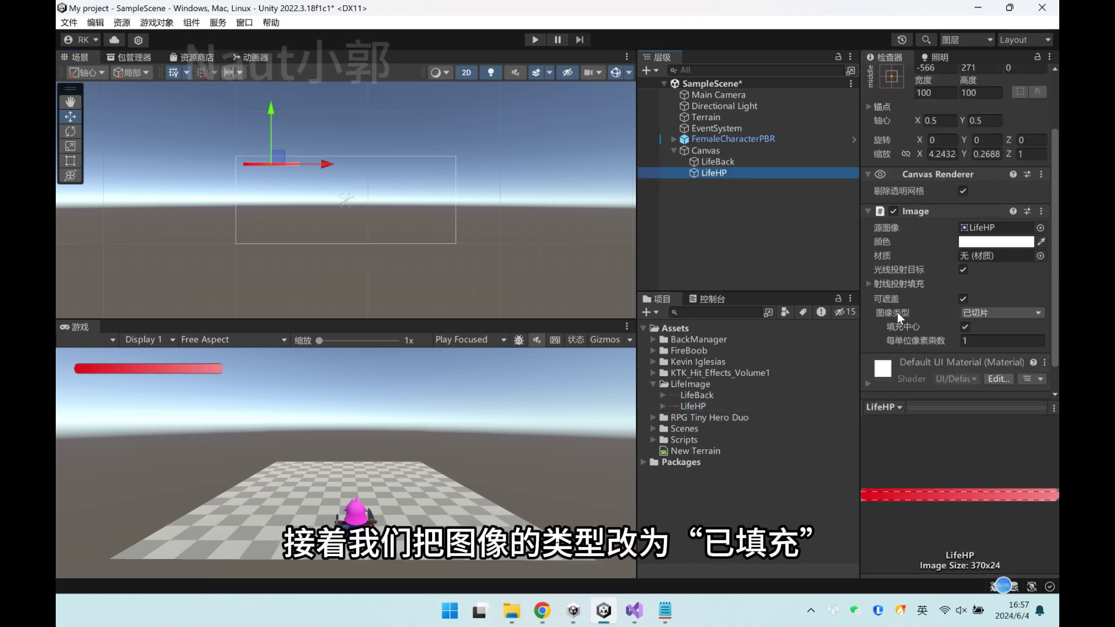
click(988, 318)
click(987, 378)
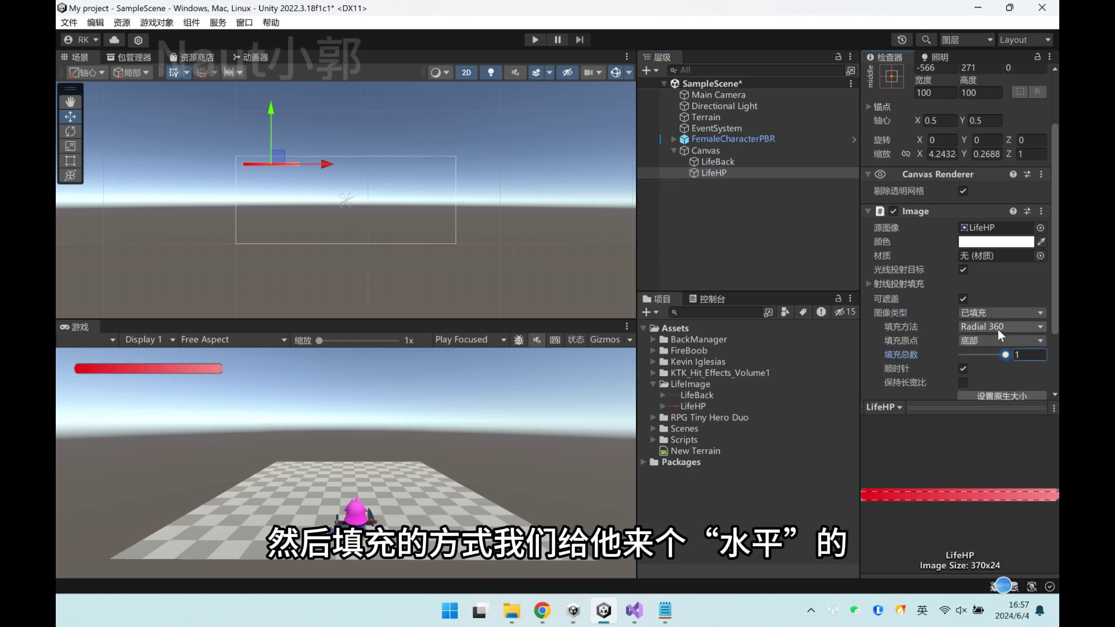
click(999, 329)
click(996, 343)
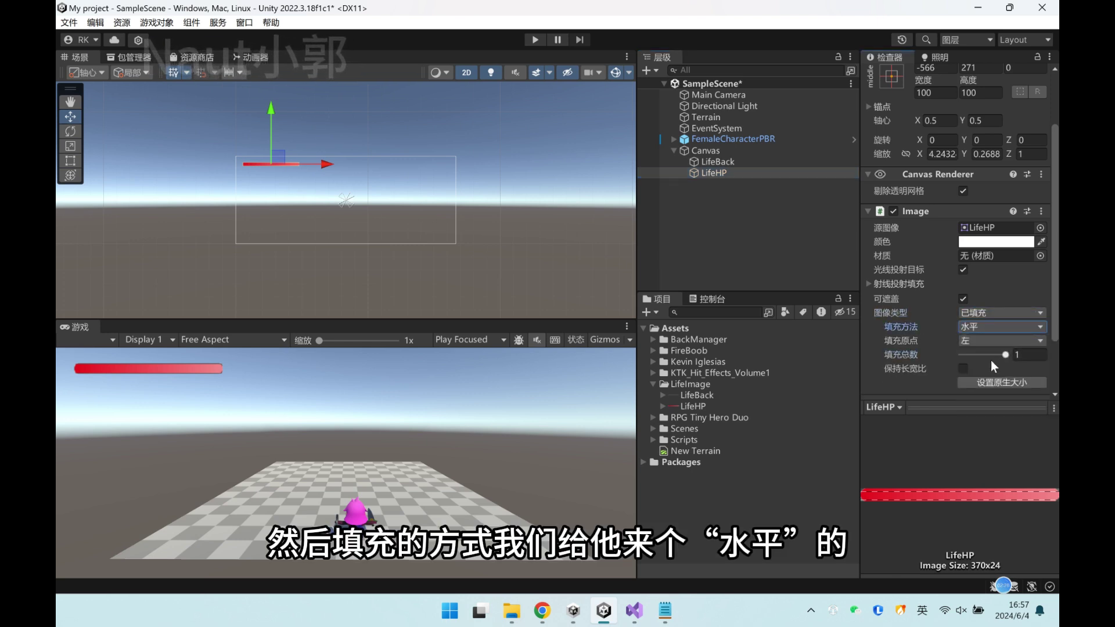
mouse_move(1000, 360)
mouse_down()
mouse_move(978, 359)
mouse_move(997, 358)
mouse_up()
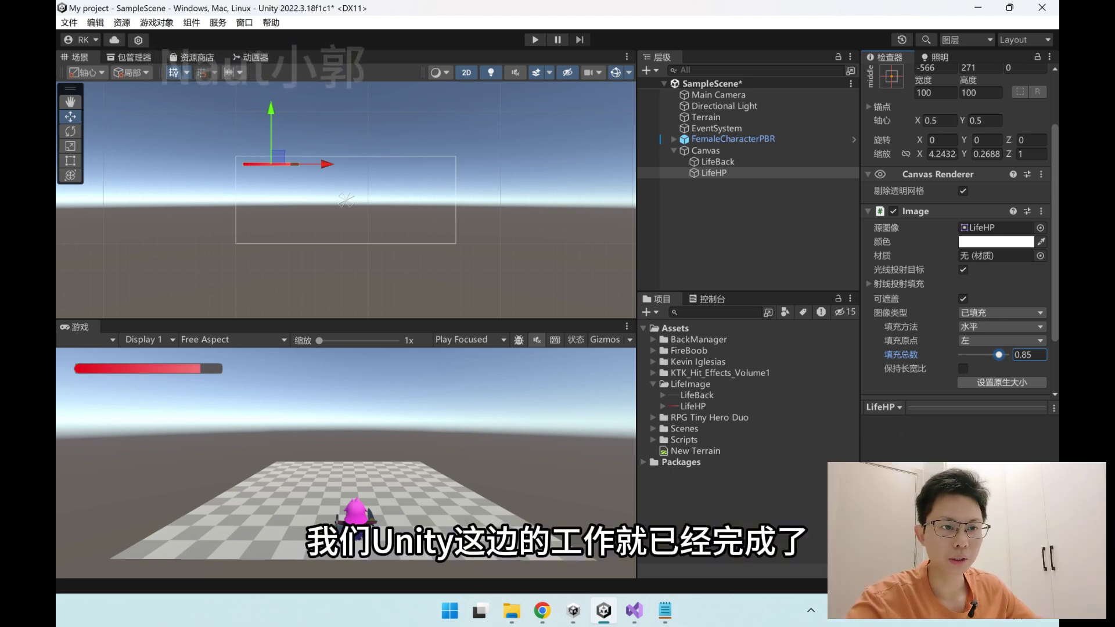
Create a new C# script named LifeControl in the Scripts folder
click(690, 384)
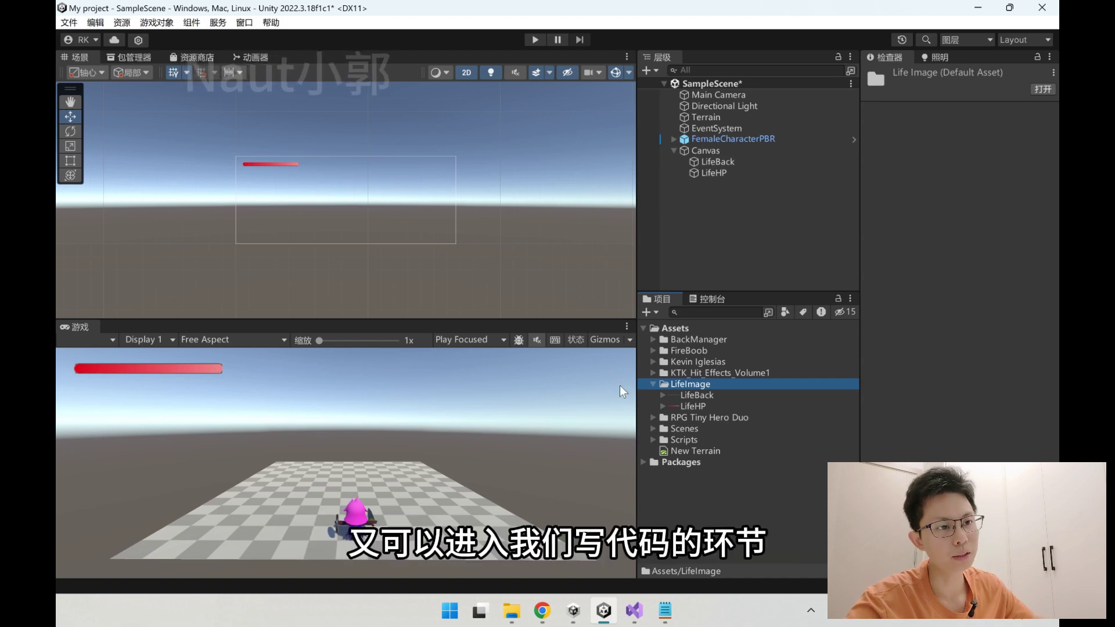
click(653, 440)
click(685, 440)
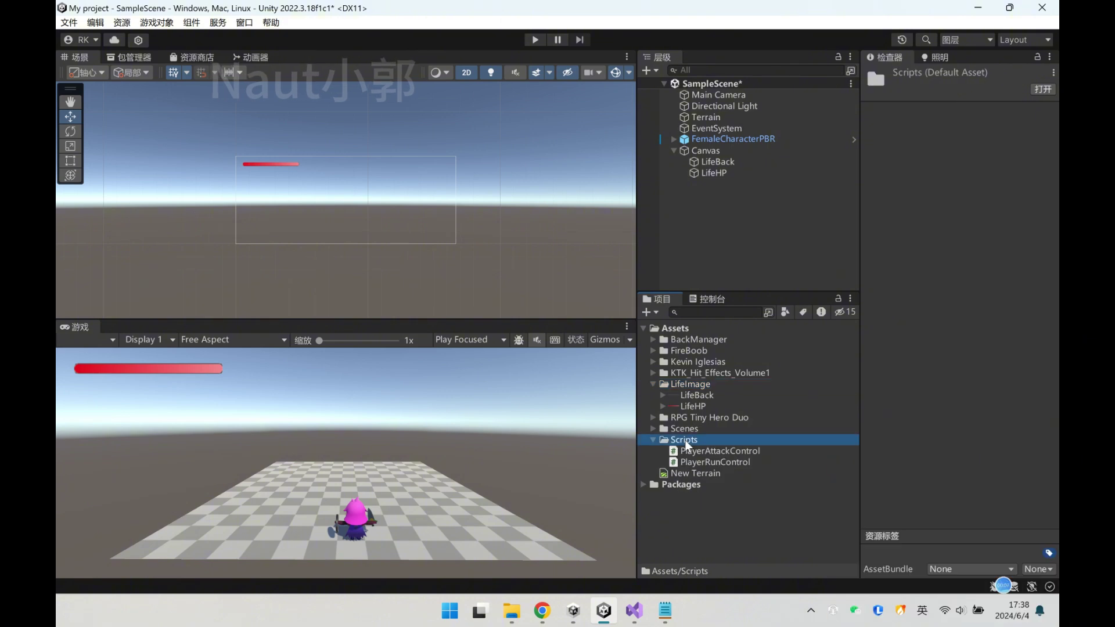
right_click(686, 440)
mouse_move(782, 62)
click(906, 49)
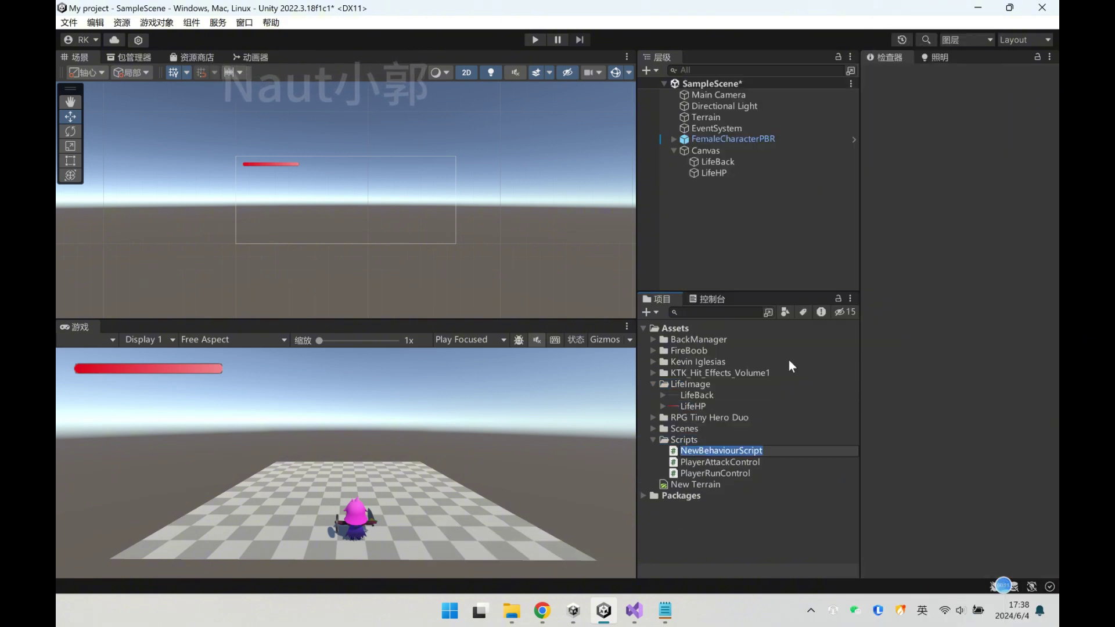
text(LifeCOntrol)
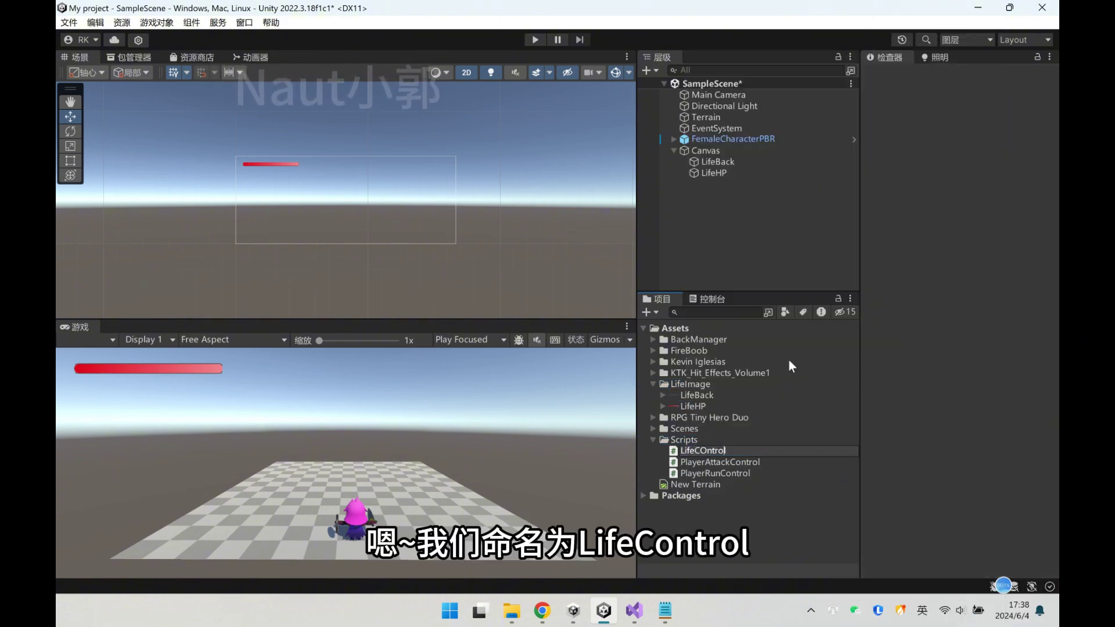
key(BackSpace)
key(BackSpace)
key(BackSpace)
text(ontrol)
key(Return)
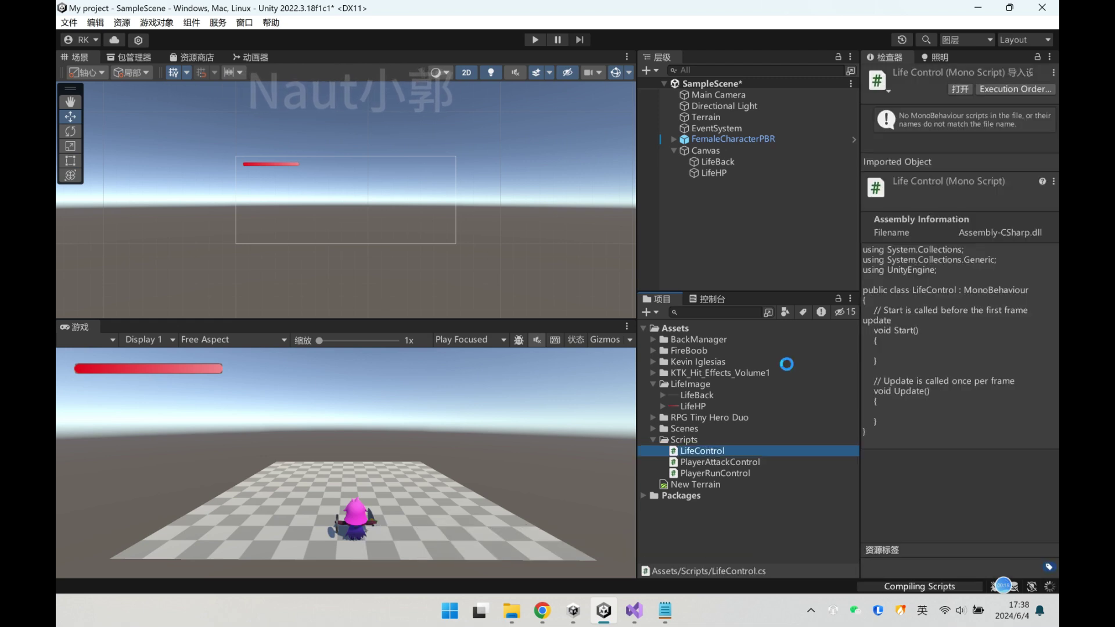
Attach LifeControl to the Canvas and open the script in Visual Studio
drag(699, 450, 766, 273)
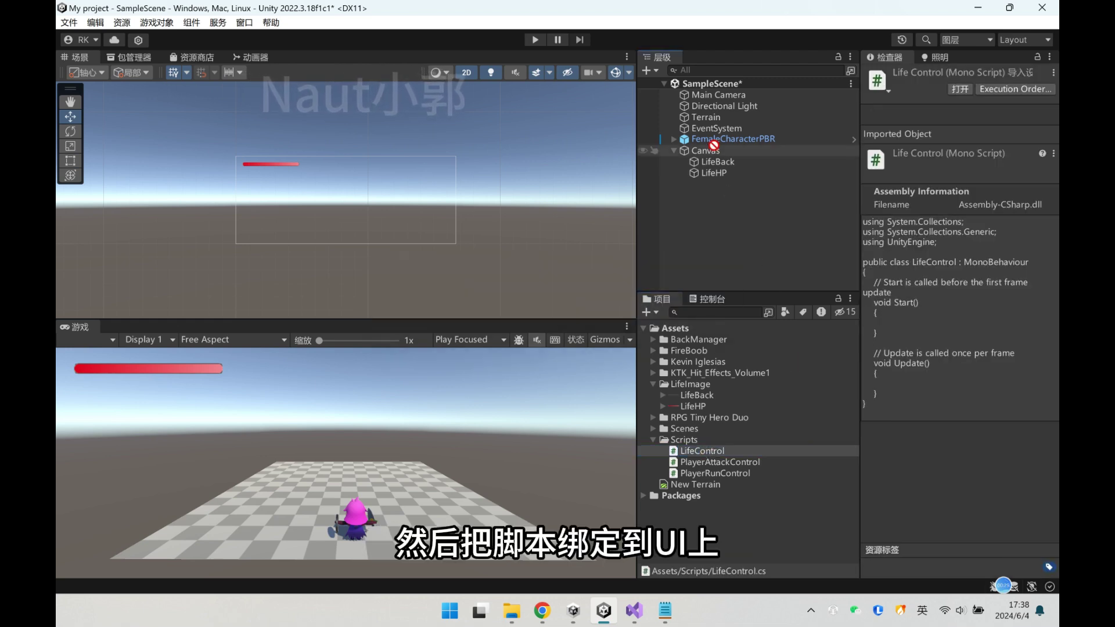
drag(713, 151, 713, 151)
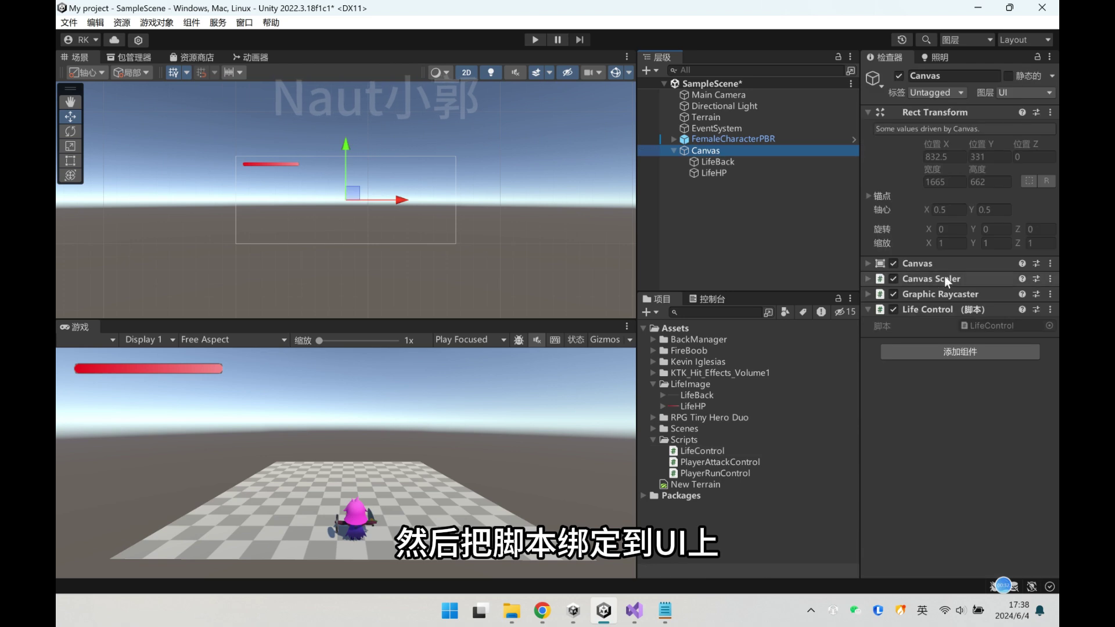
click(699, 452)
double_click(696, 453)
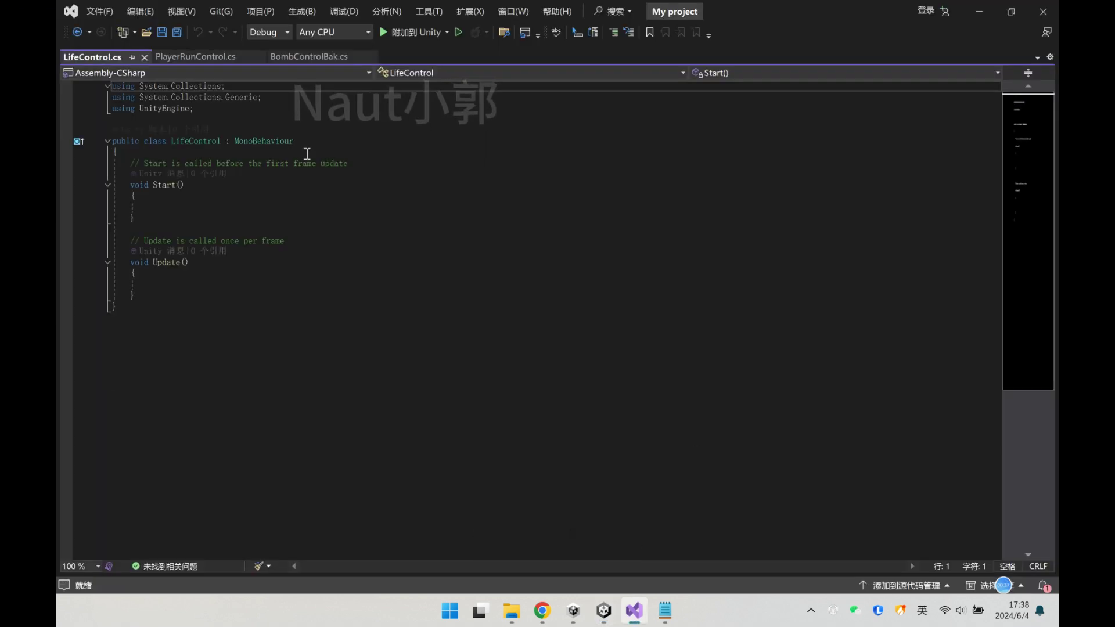
Add a '//血条' comment and a 'private Image hp;' field, importing UnityEngine.UI
click(307, 154)
key(Return)
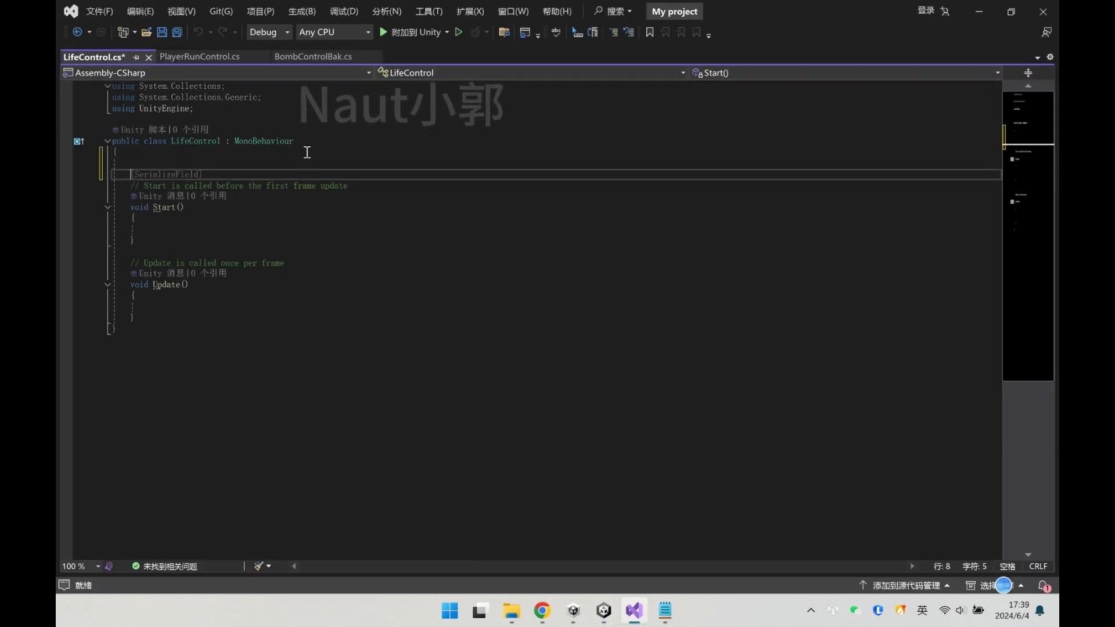
text(//xu)
text(血条)
key(Return)
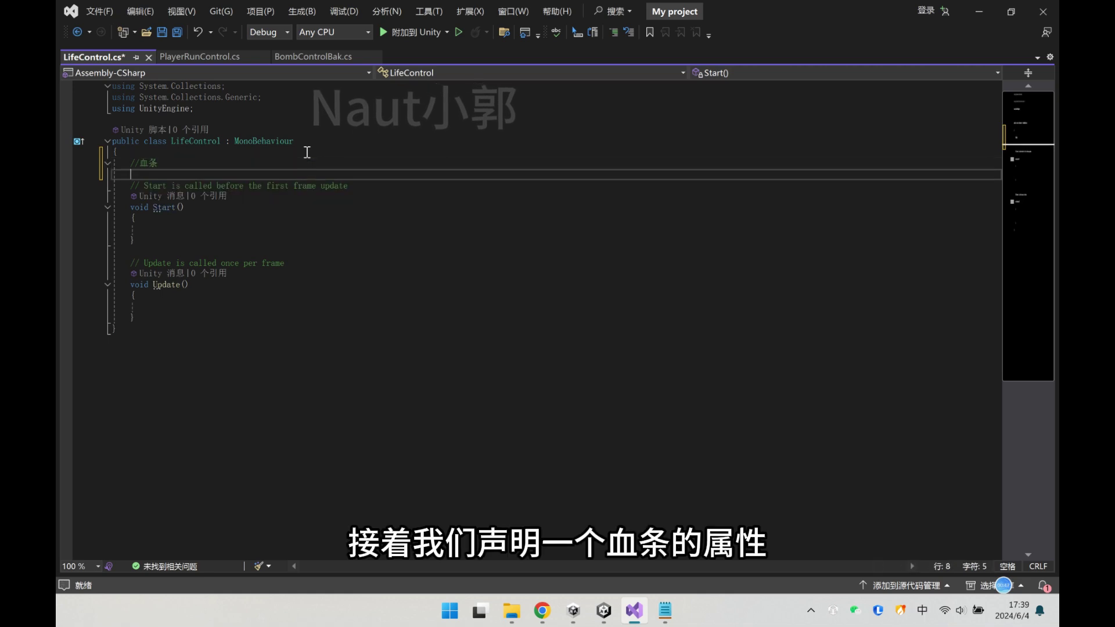
text(private  Image)
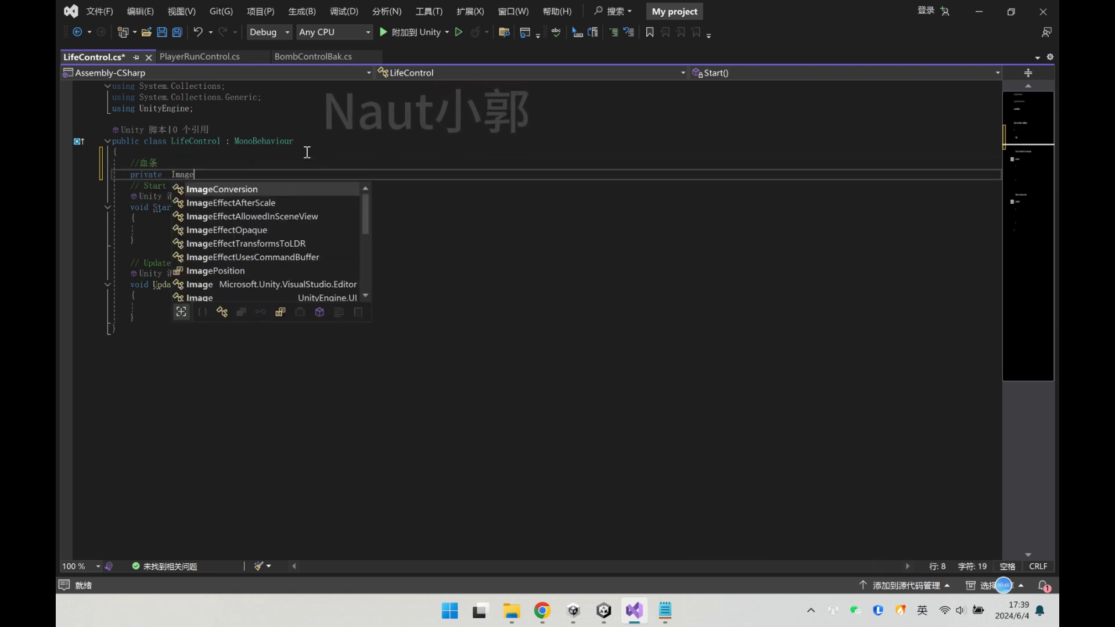
key(Up)
key(Up)
key(Tab)
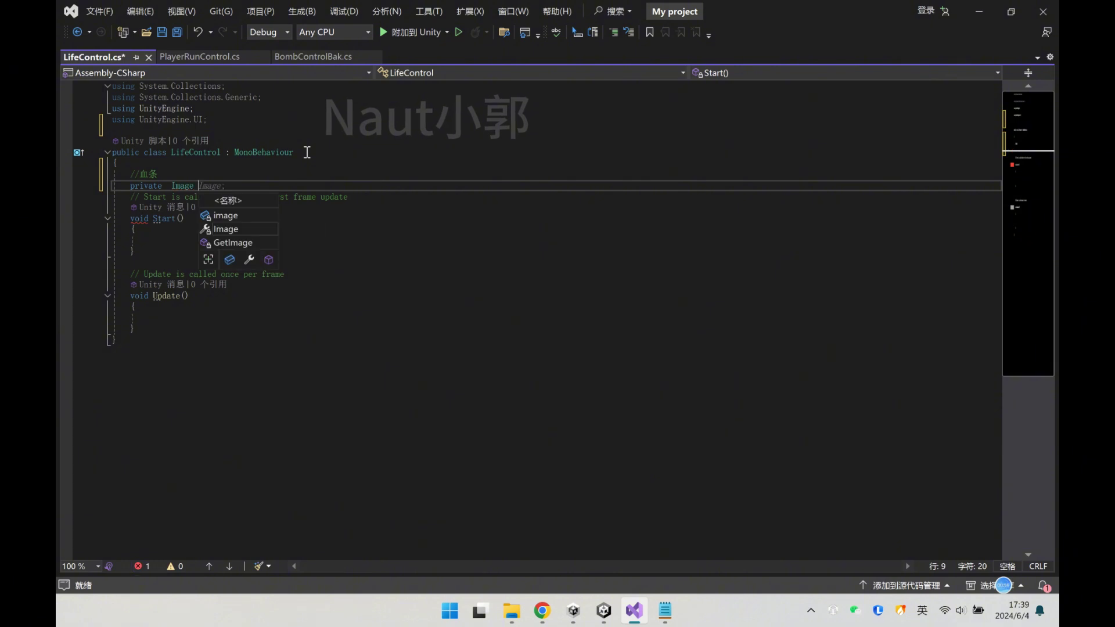
text(hp;)
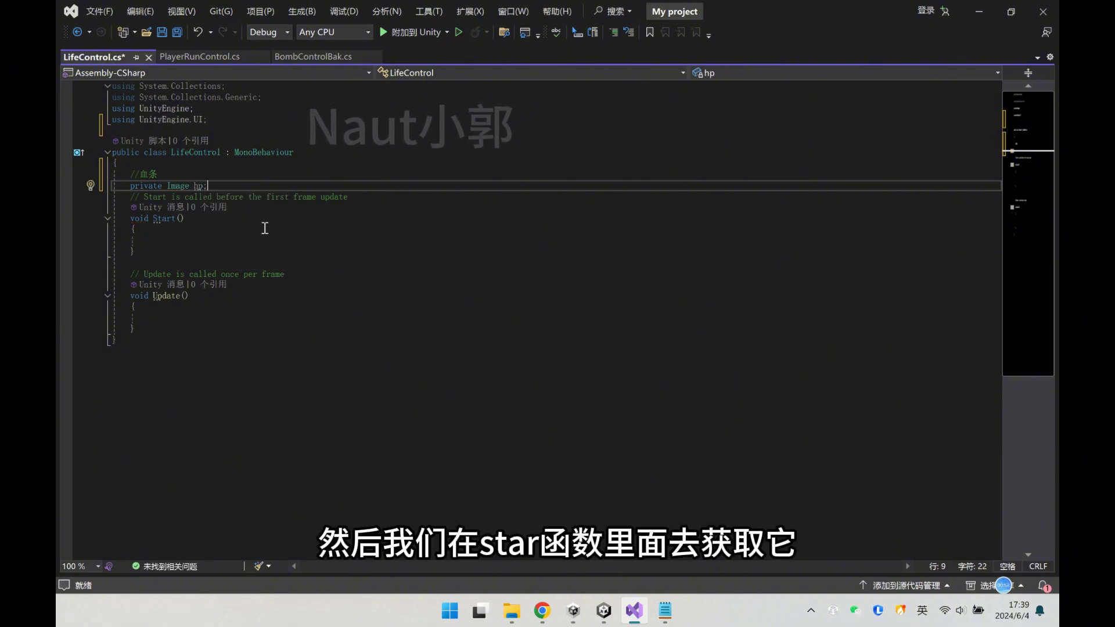
In Start(), assign hp from transform.Find("LifeHP").GetComponent<Image>()
click(262, 240)
text(tr)
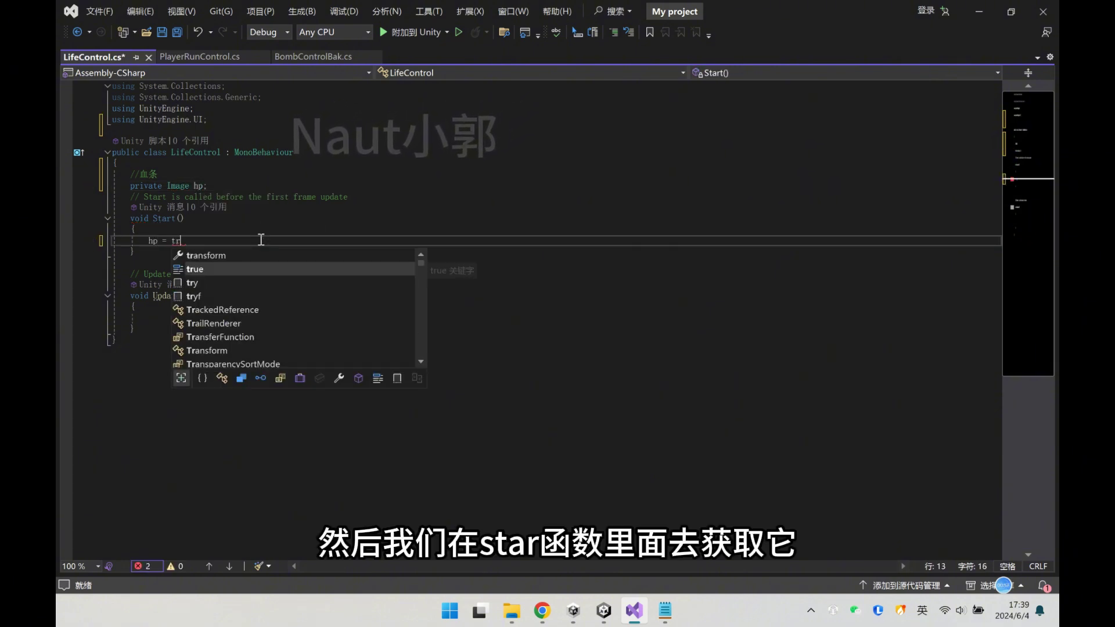
text(ansform.)
text(F)
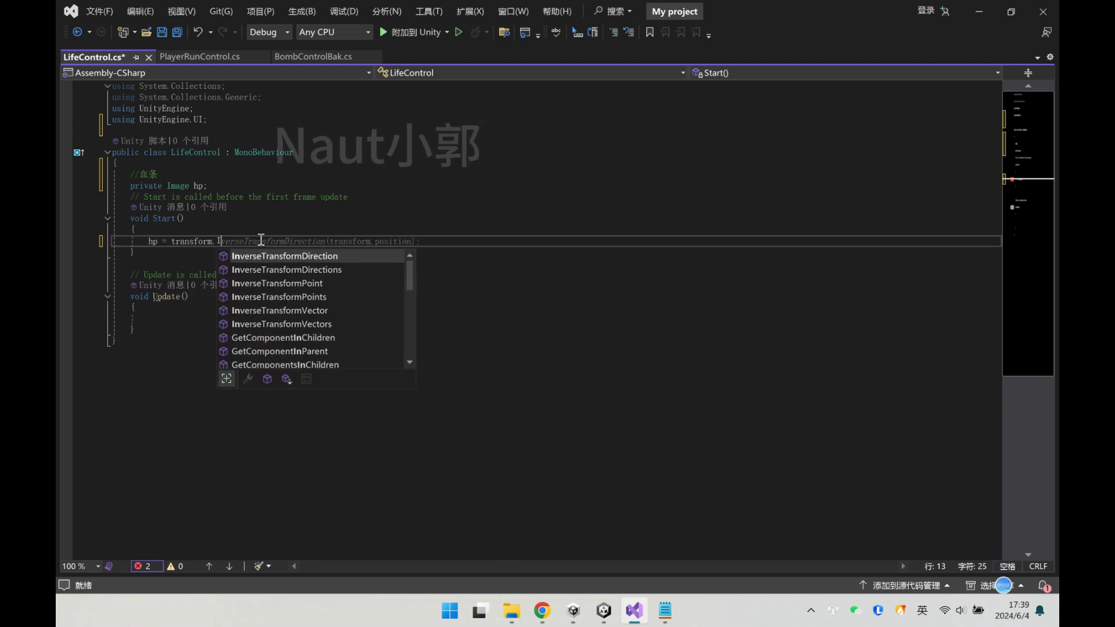
text(ind(")
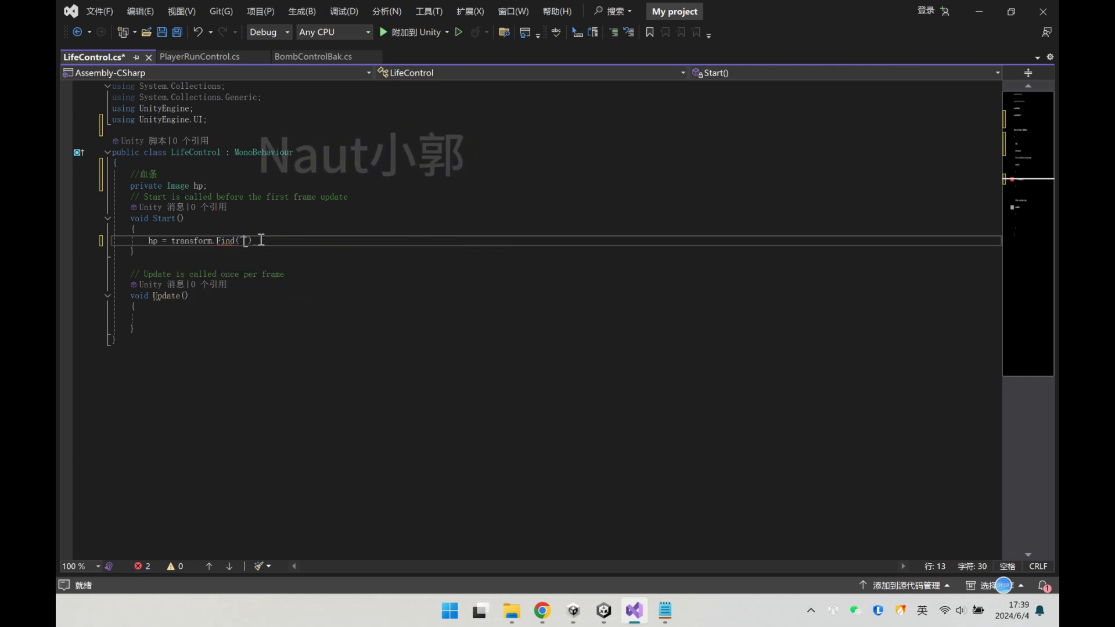
text(Life)
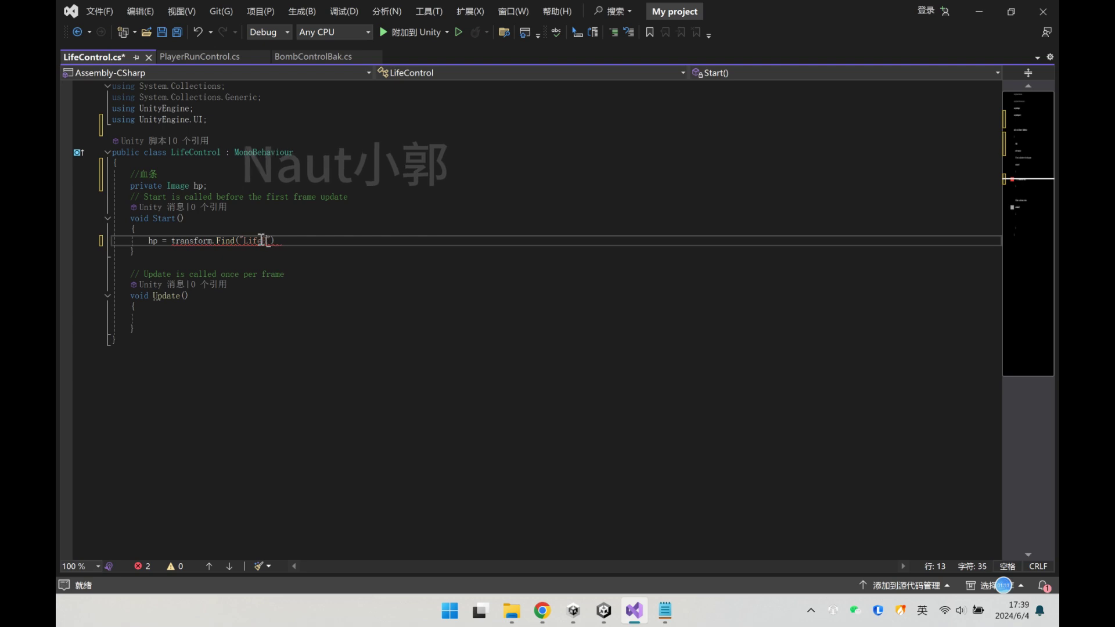
text(HP").GetComponent)
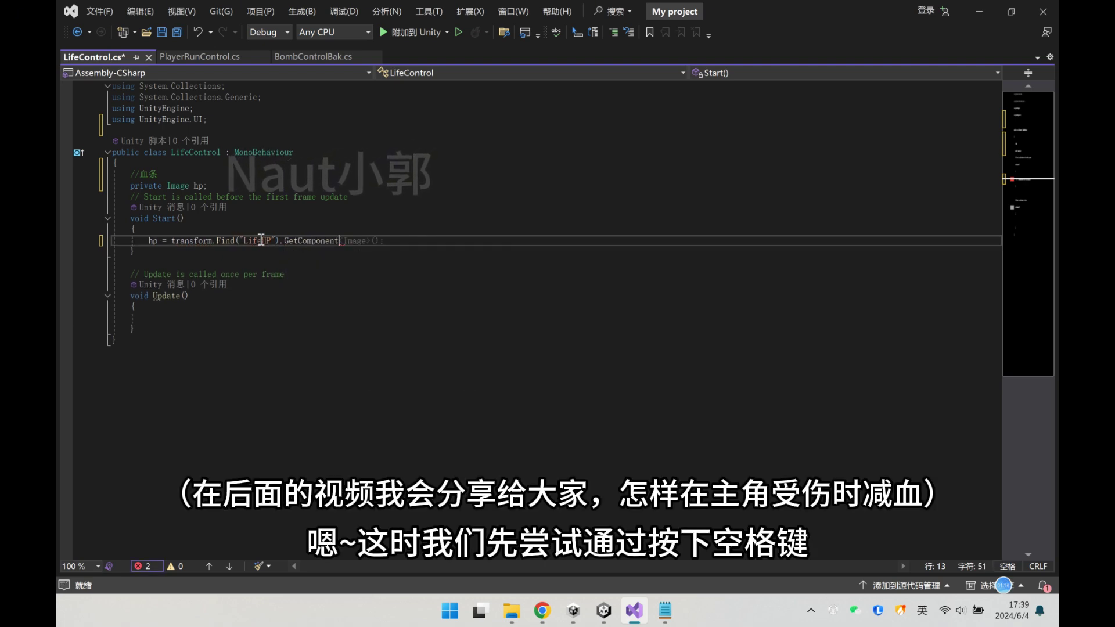
text(<Image>();)
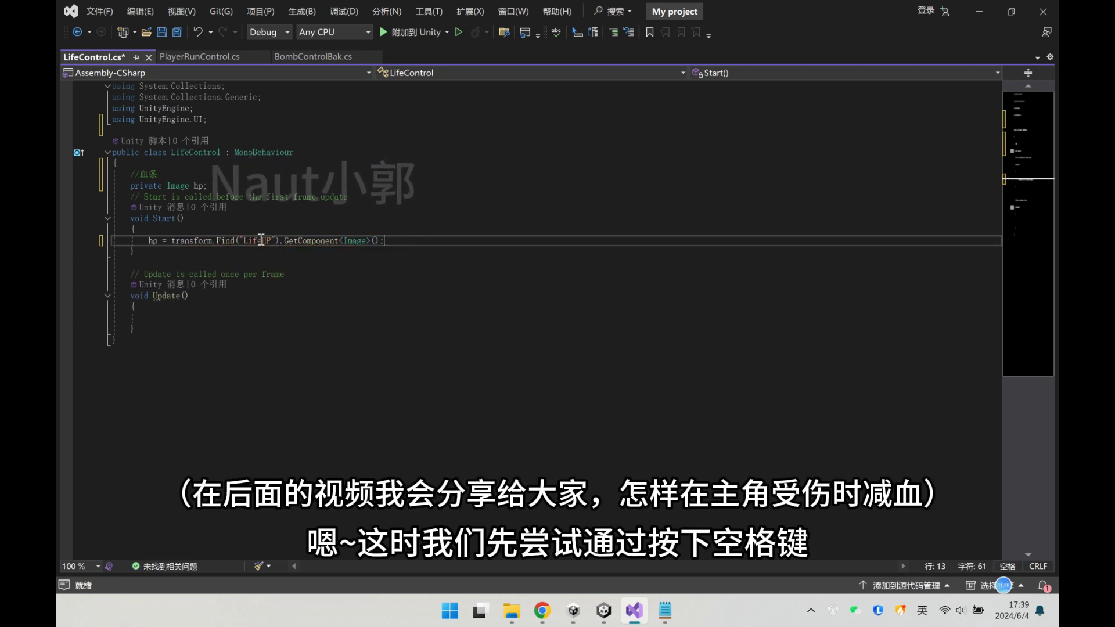
click(180, 318)
In Update(), add an if (Input.GetKey(KeyCode.Space)) condition
text(if ())
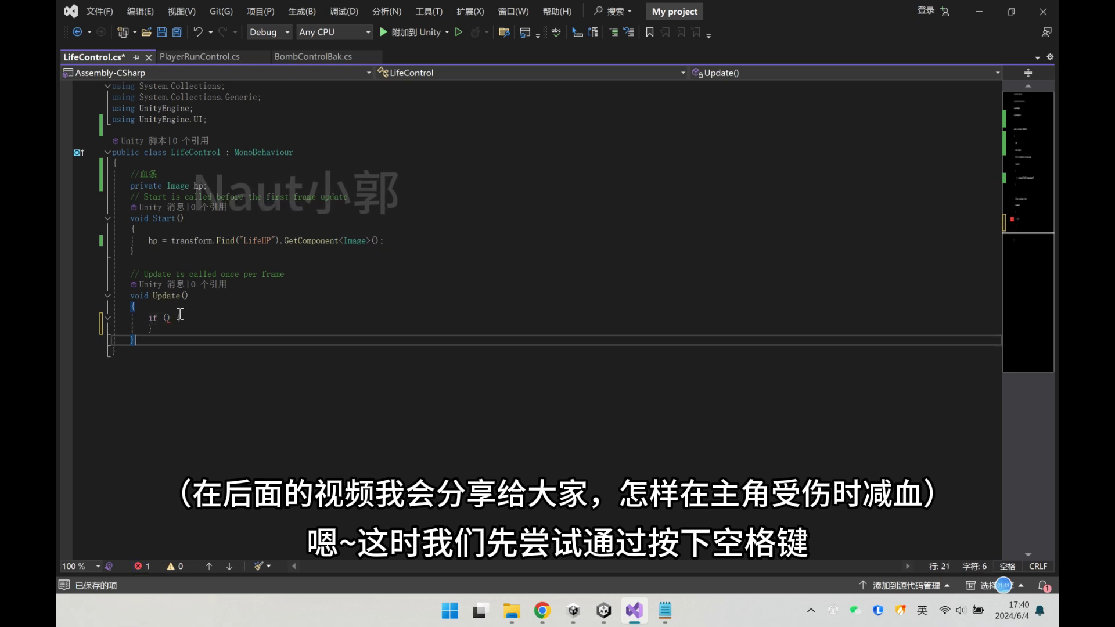
click(167, 318)
text(Input.)
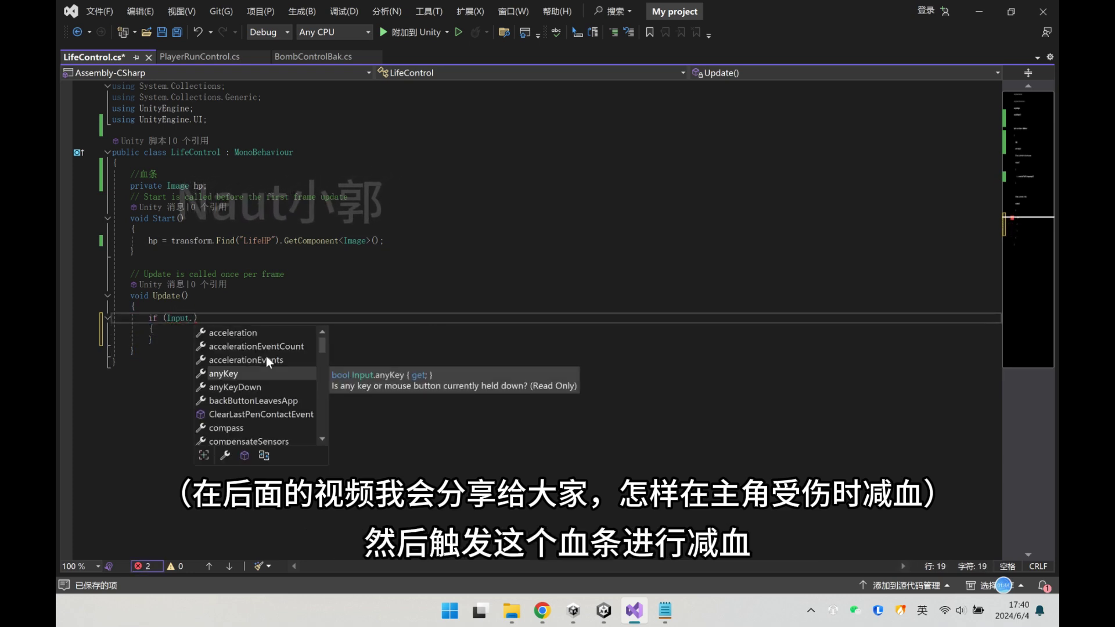
text(GetKey())
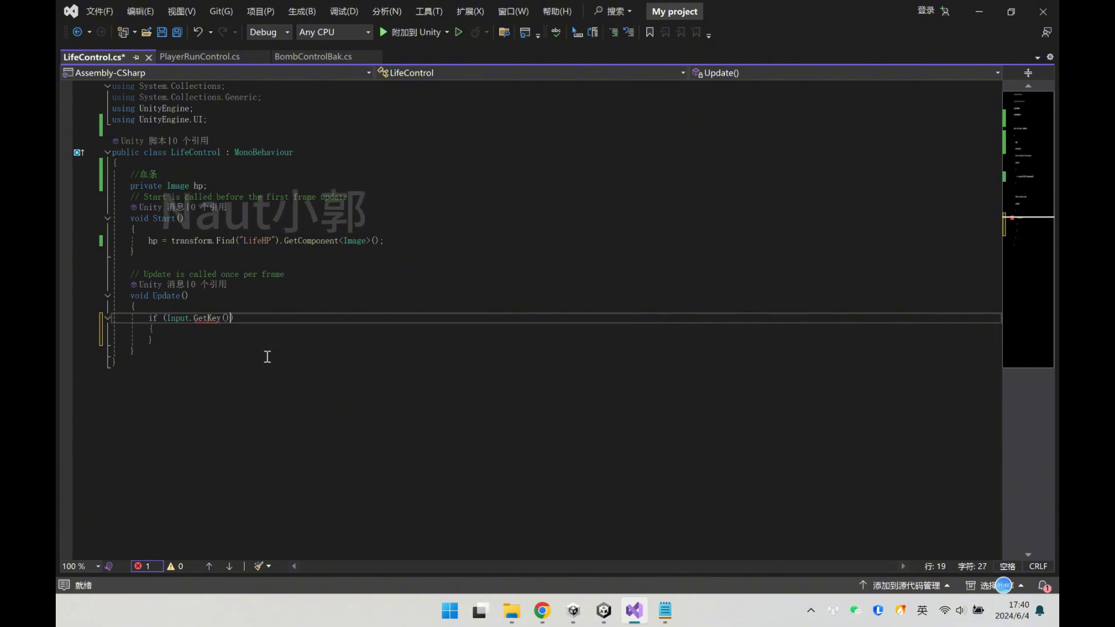
key(Left)
text(KeyCode.)
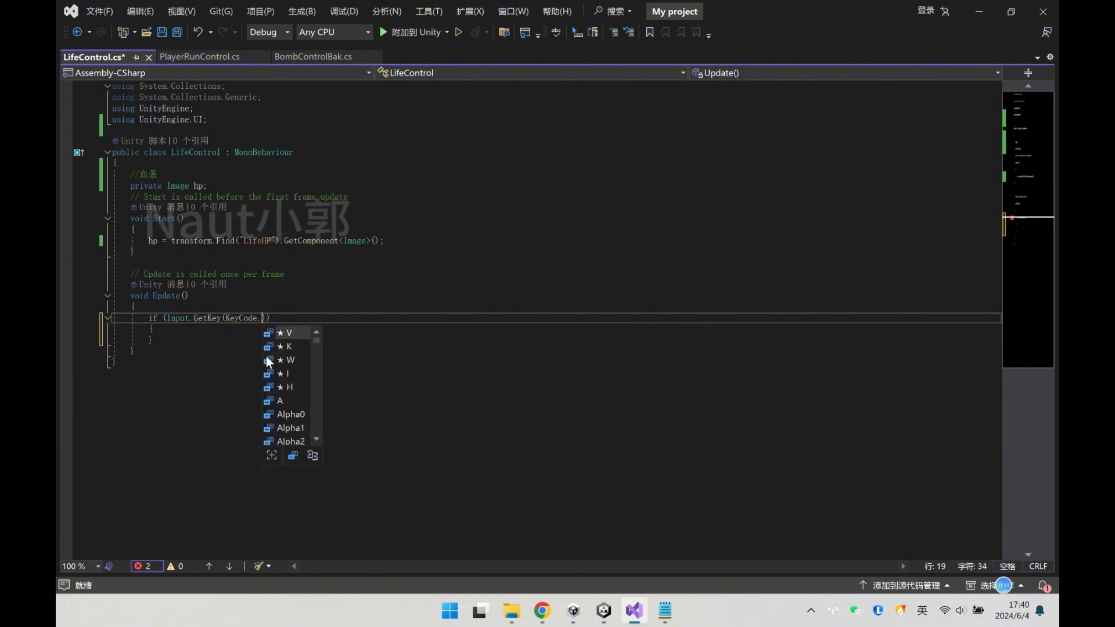
text(Sp)
key(Tab)
Inside the if, subtract Time.deltaTime from hp.fillAmount, then let Unity recompile the script
click(263, 328)
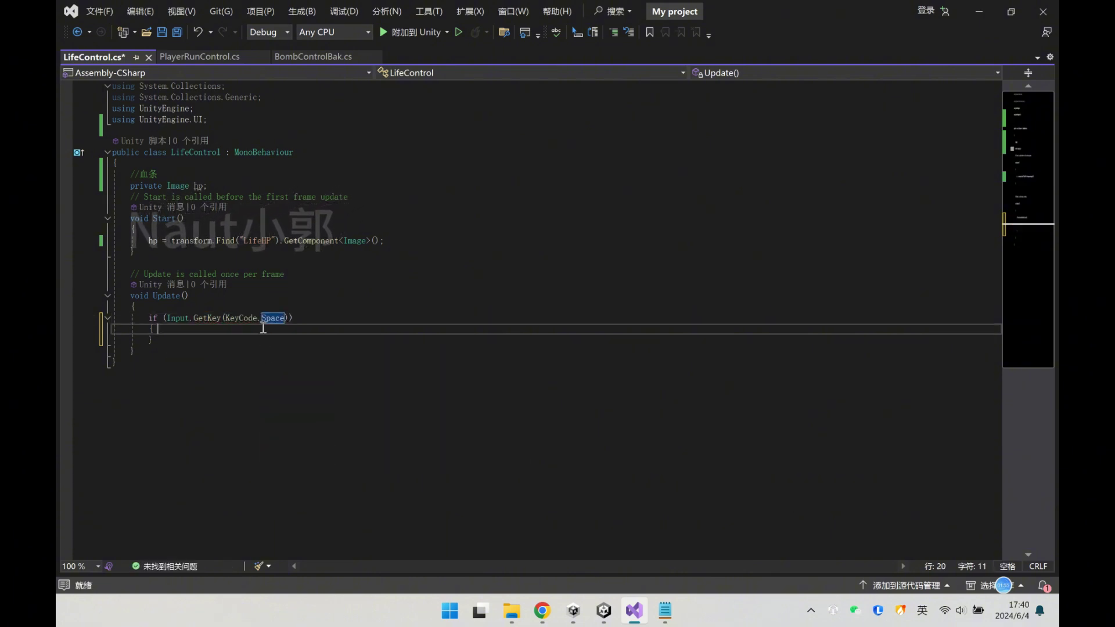
key(Return)
text(hp.)
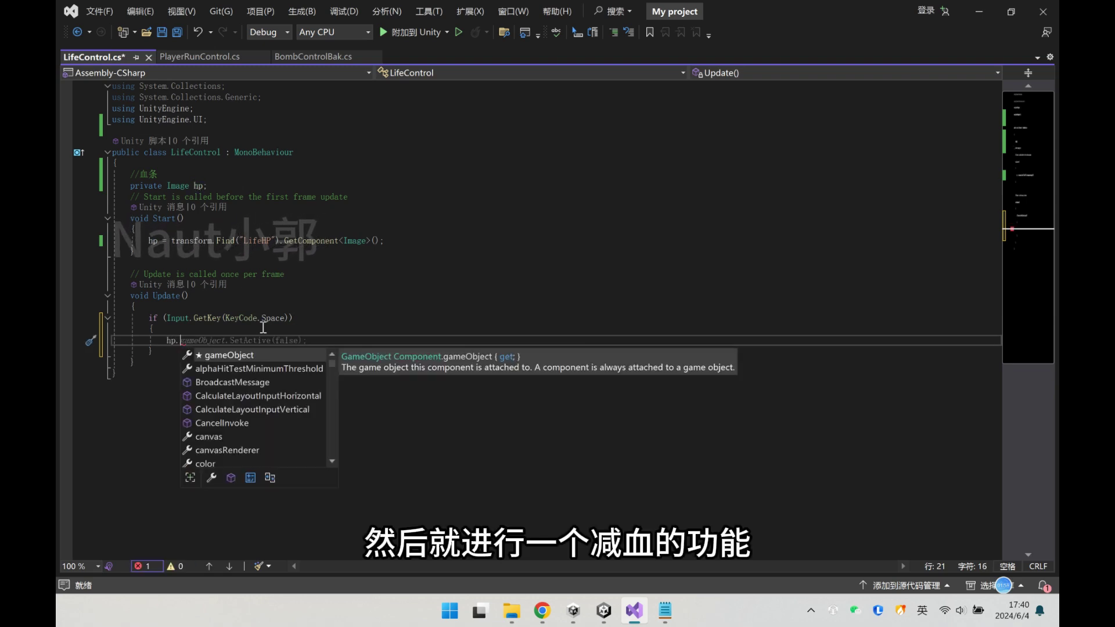
text(fill)
key(Tab)
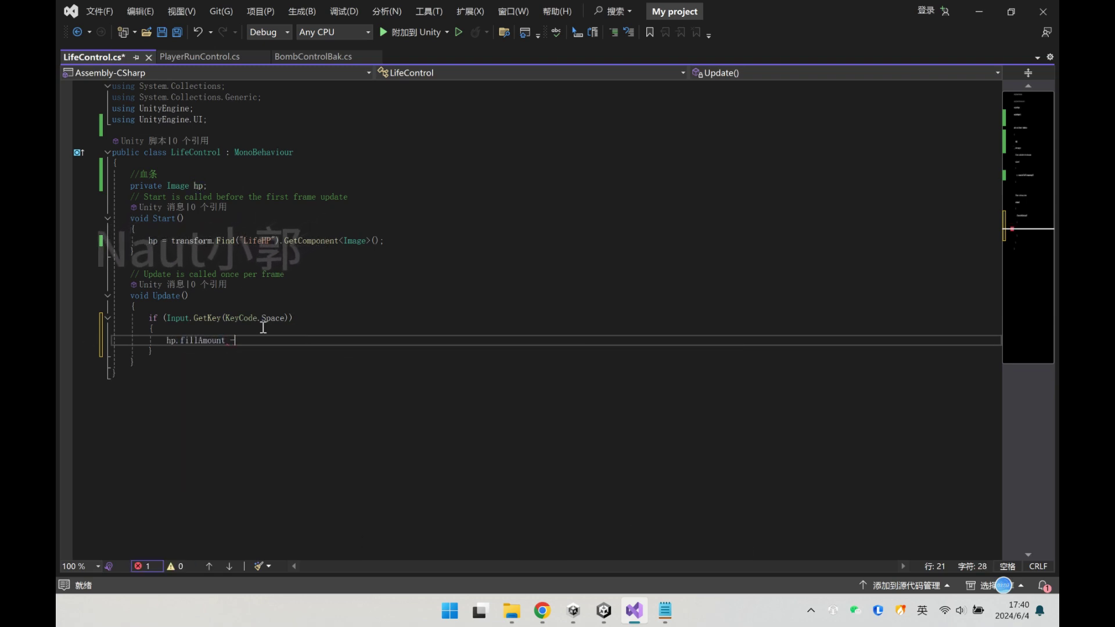
text(= Time.)
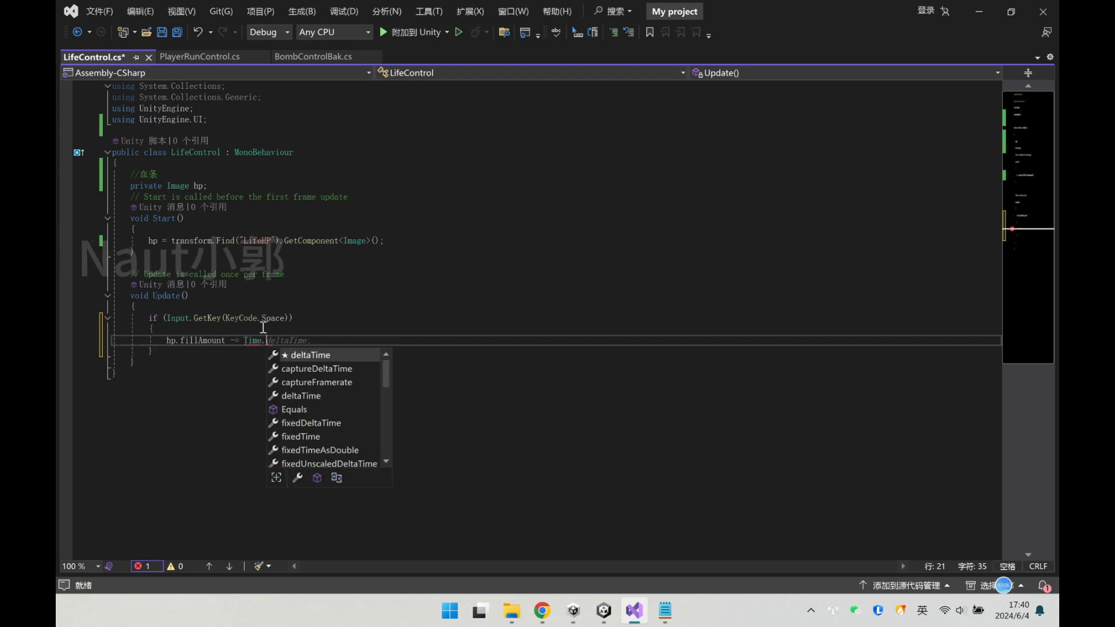
key(Tab)
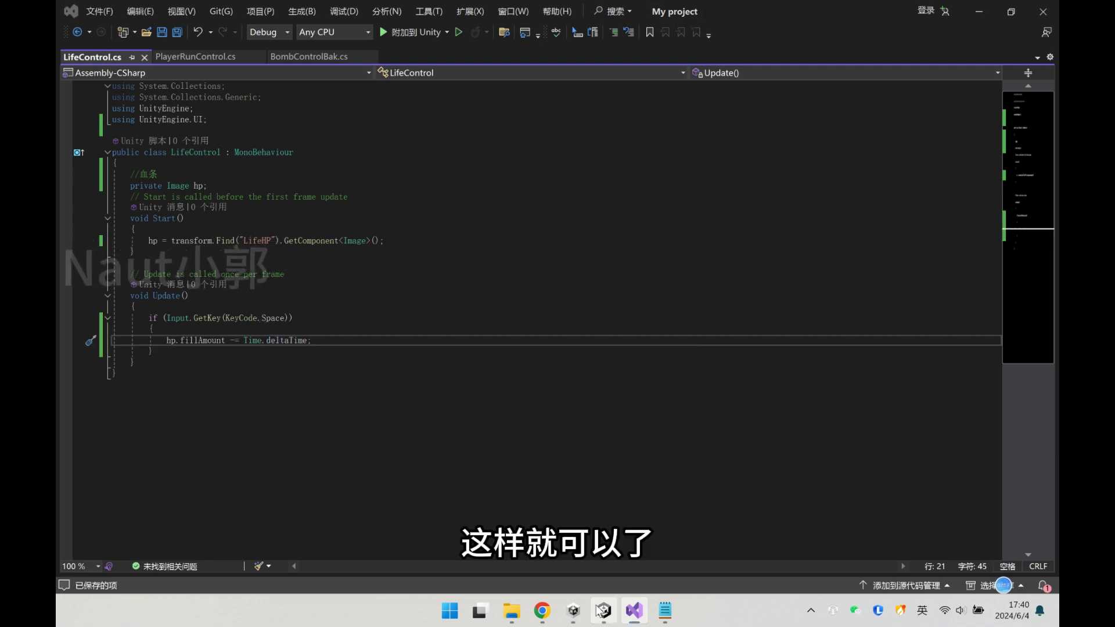
click(604, 610)
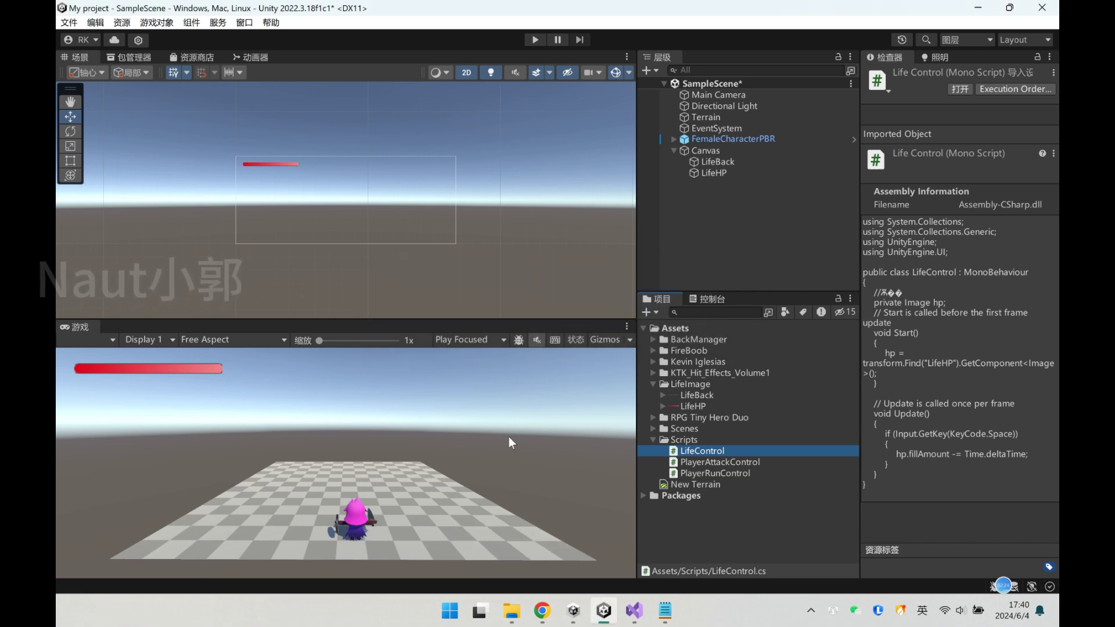
Run the scene in Play mode and hold Space until the red LifeHP bar is a short sliver
click(535, 40)
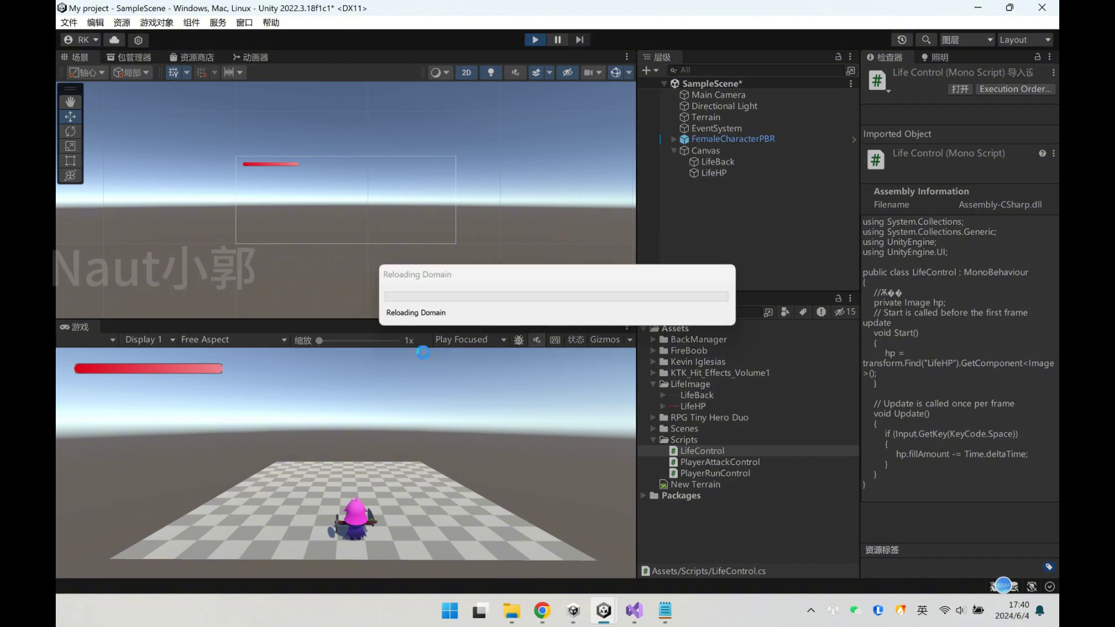
key(space)
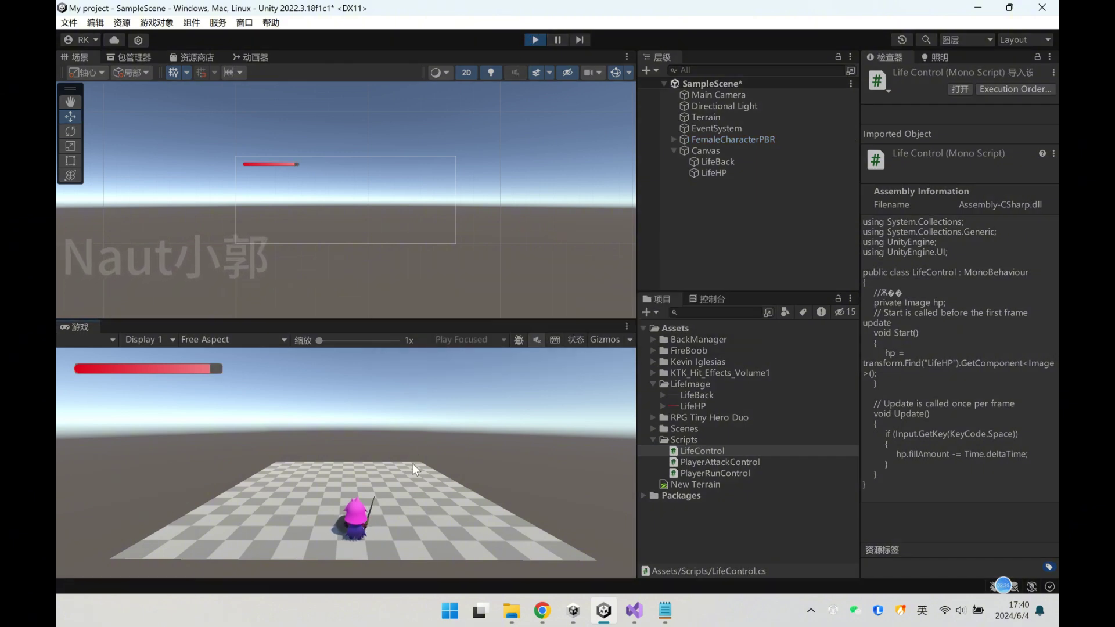
key(space)
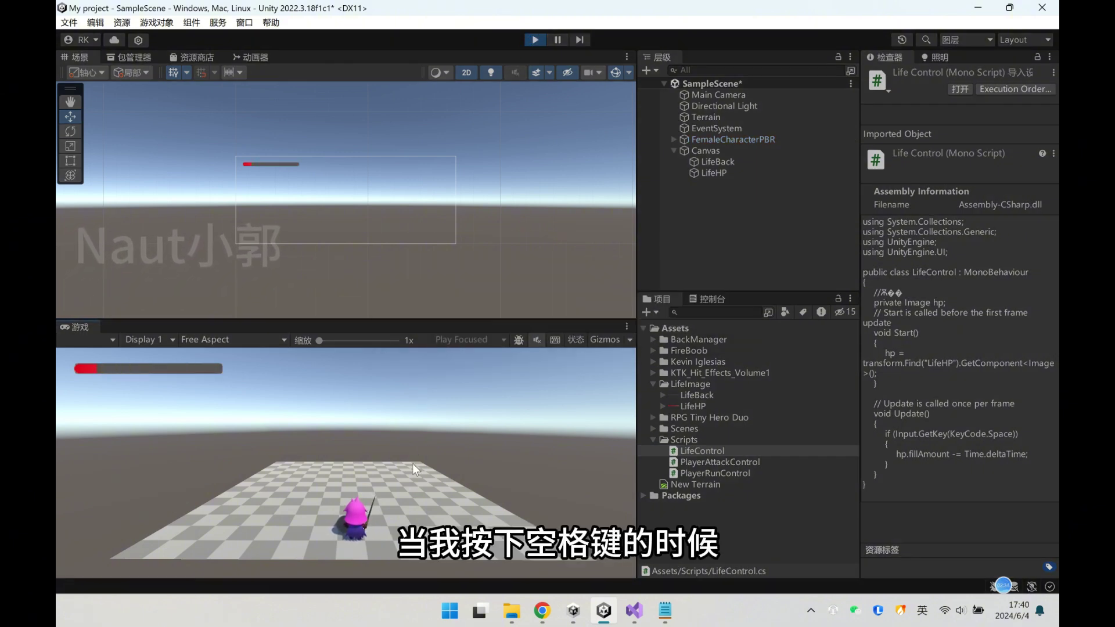